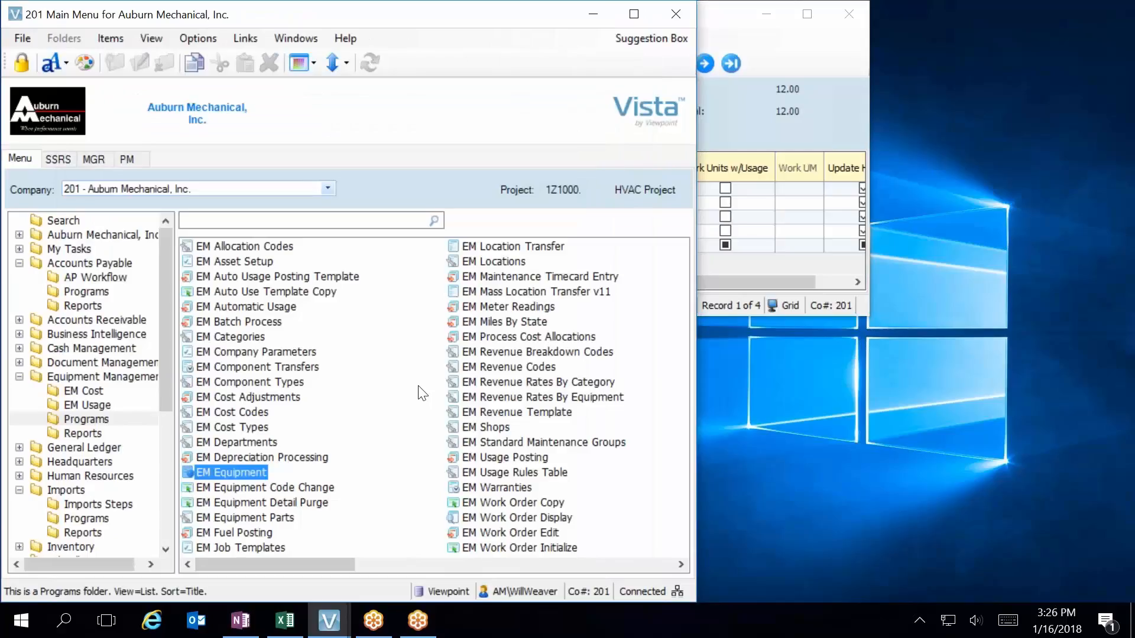
Start a new record in EM Asset Setup for equipment 1, the 2016 GMC Sierra 2500HD, with asset code 1
double_click(237, 261)
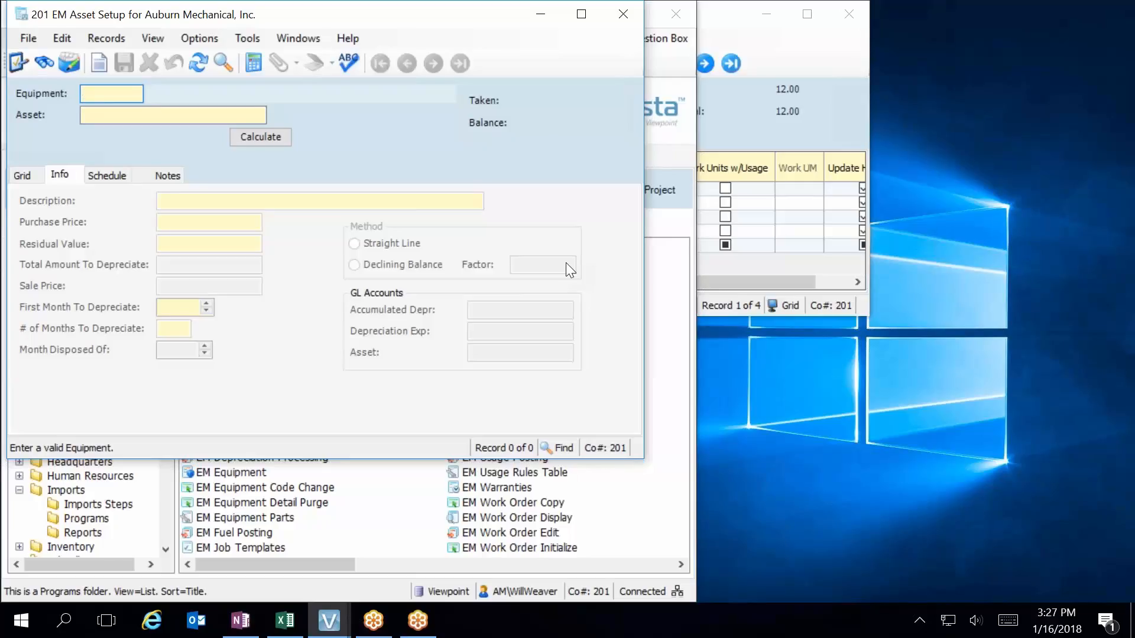
key(F4)
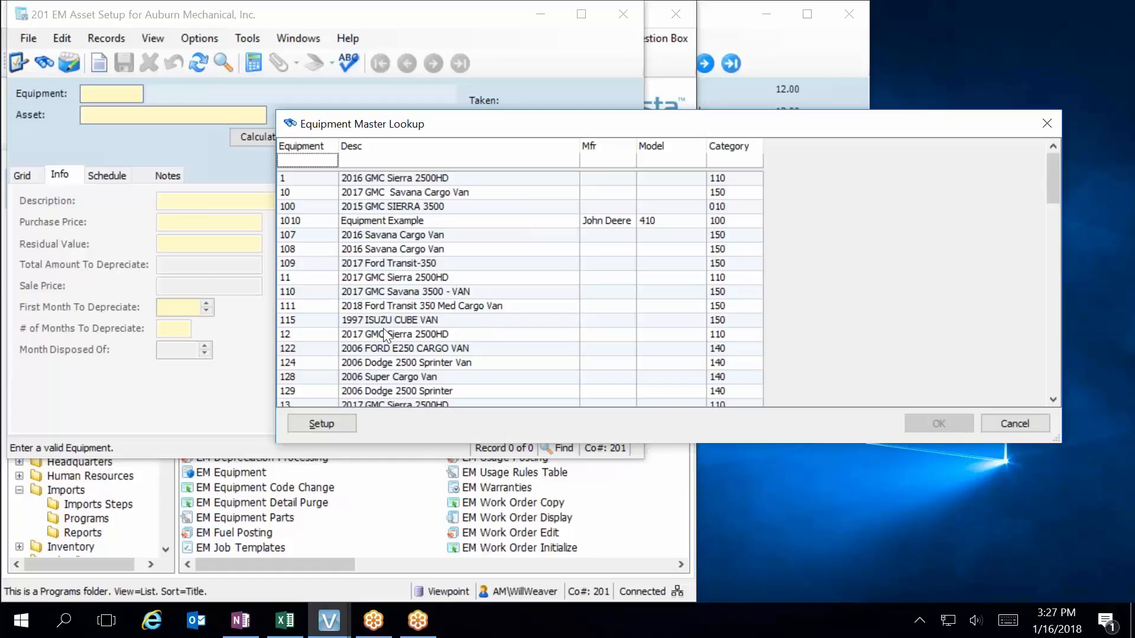
double_click(421, 178)
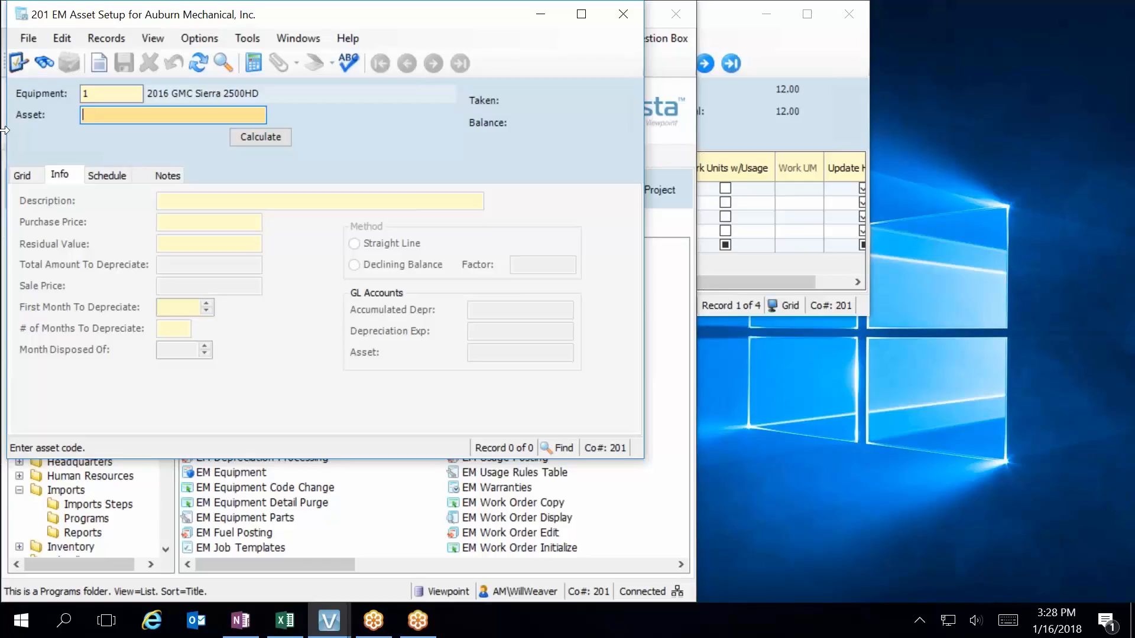
text(1)
key(Tab)
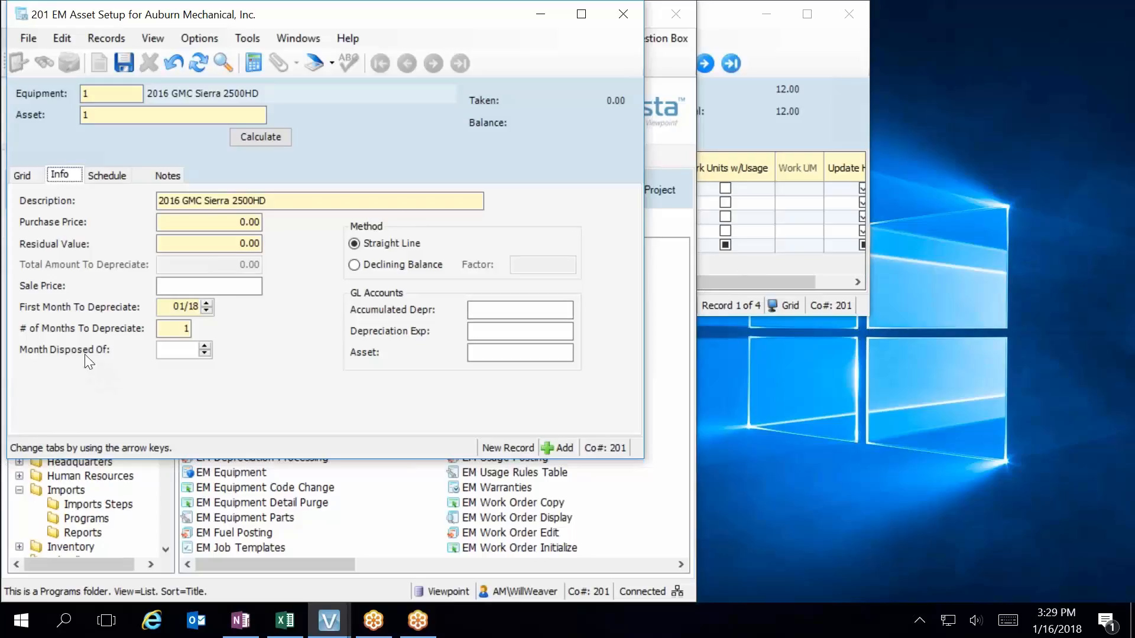
Set the asset's purchase price to 50,000 and its residual value to 2,000
key(Tab)
key(Tab)
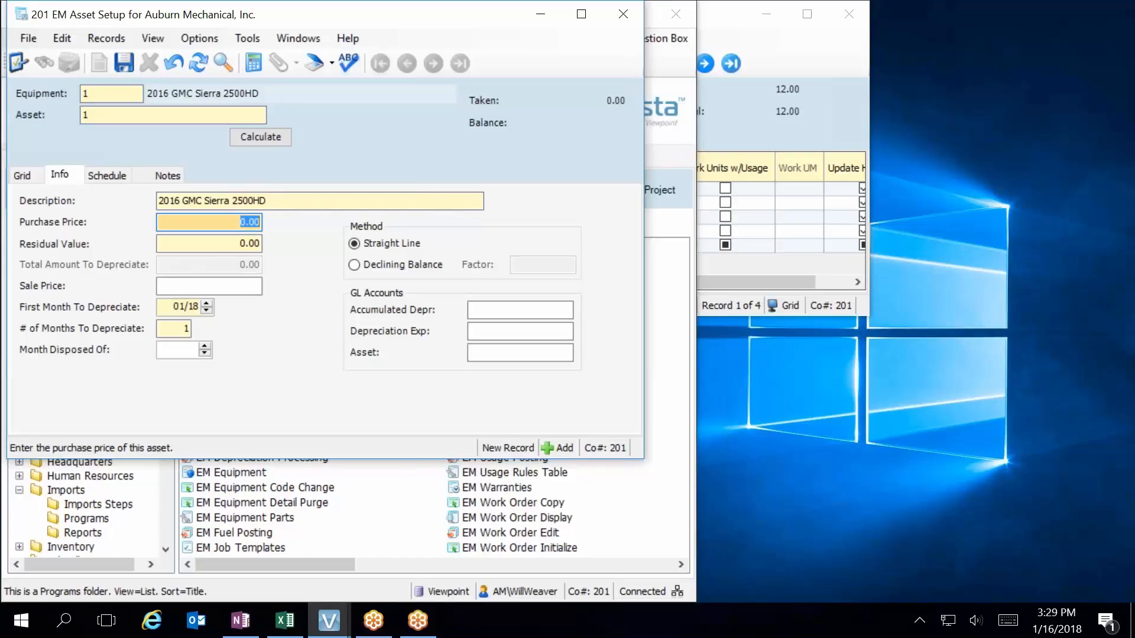
text(50000)
key(Tab)
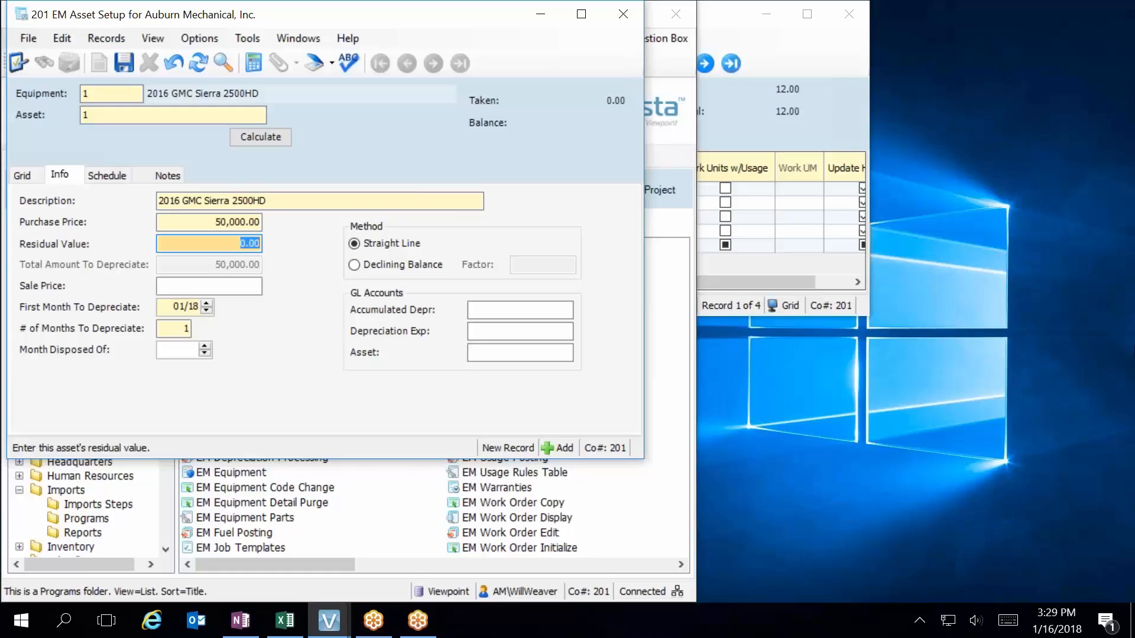
text(2000)
key(Tab)
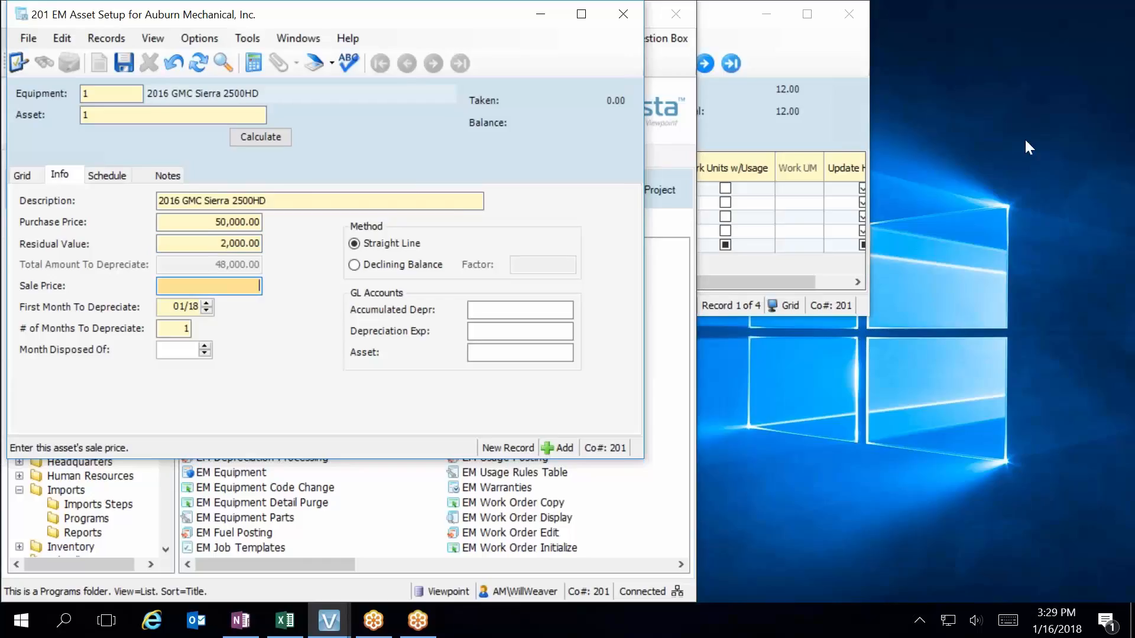
Set the number of months to depreciate to 48 and save the asset record
click(177, 333)
drag(177, 333, 227, 321)
text(48)
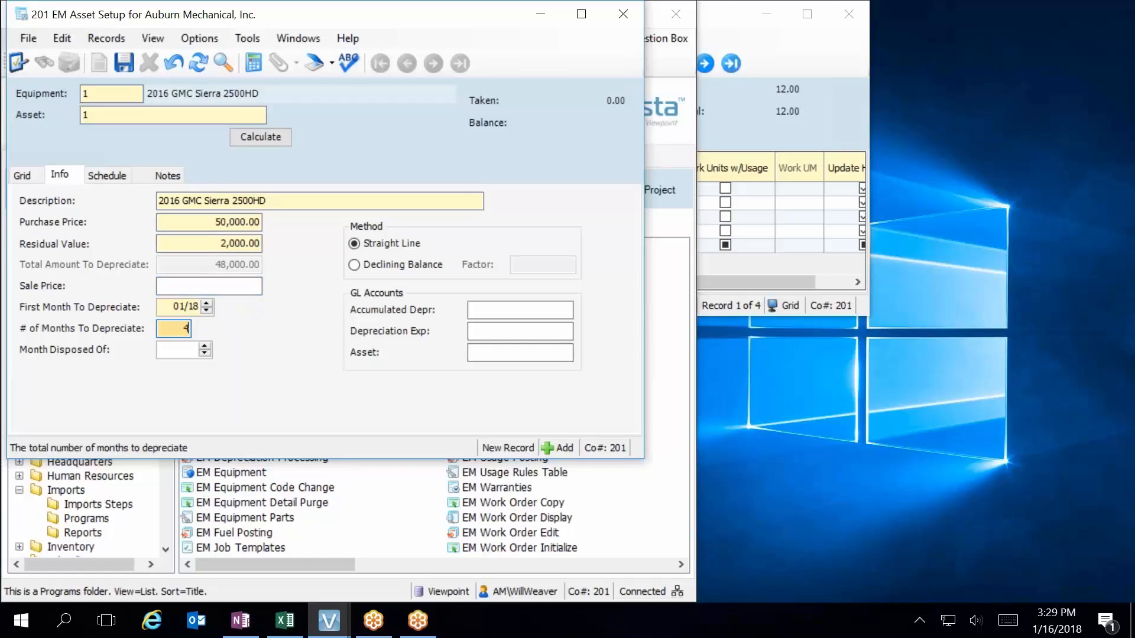
key(Tab)
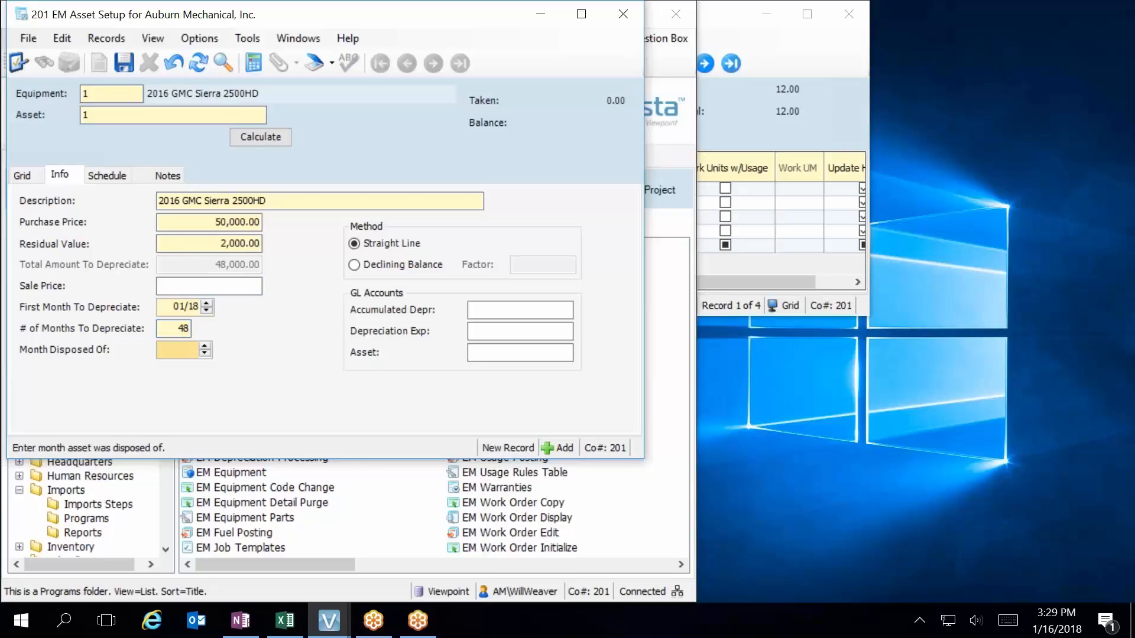
click(123, 62)
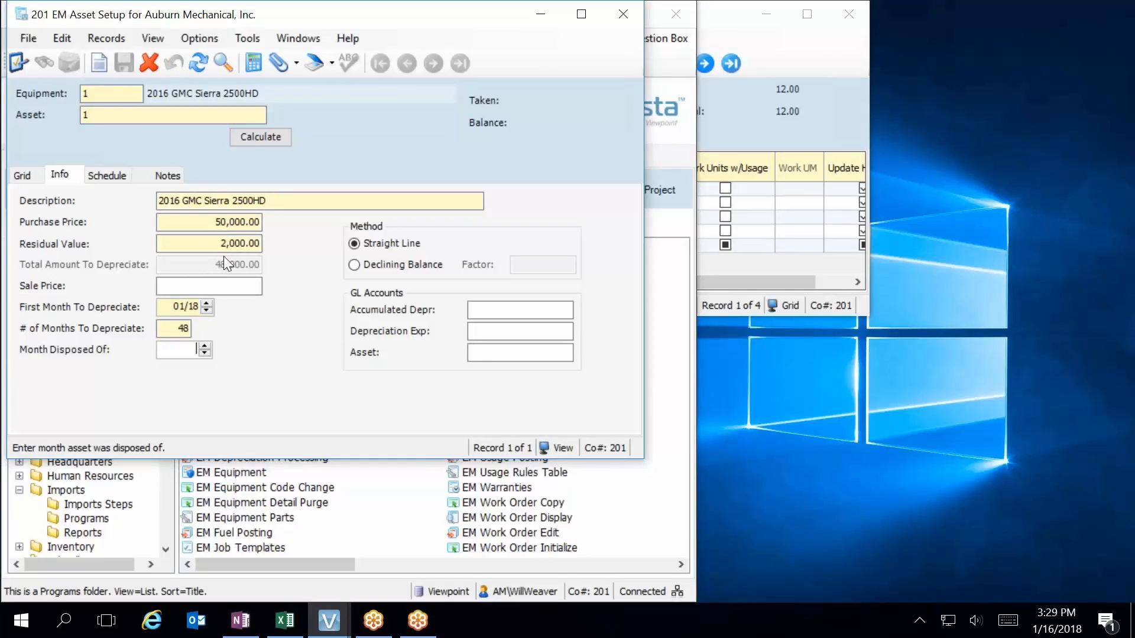
Calculate the asset's monthly depreciation schedule and look through it to the last month
click(107, 175)
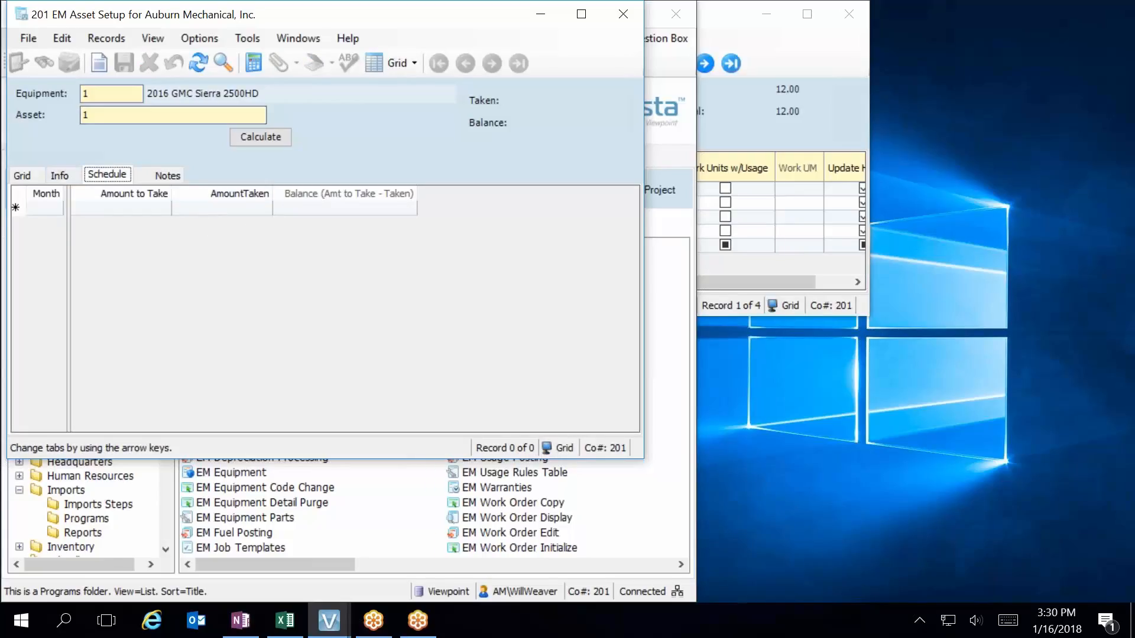
click(264, 136)
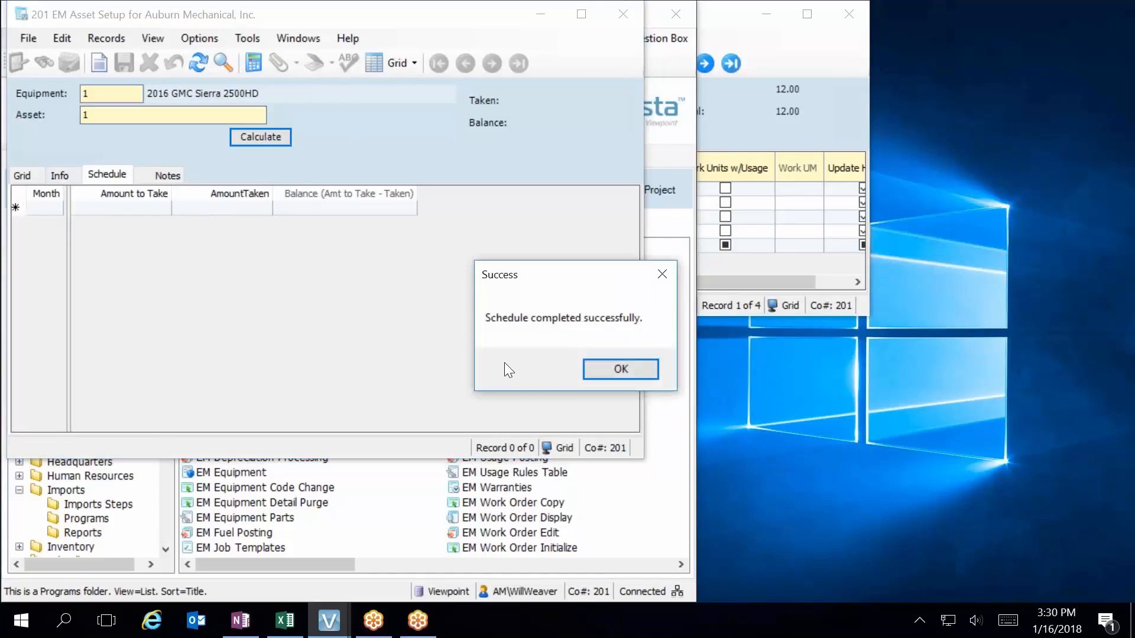
click(618, 372)
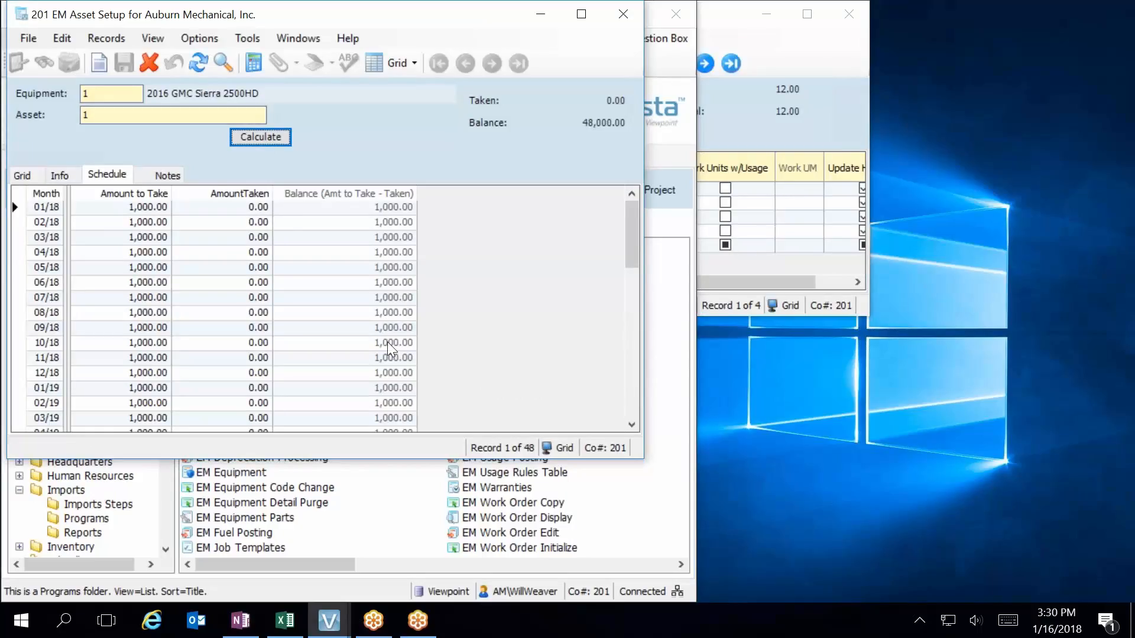
drag(630, 220, 619, 413)
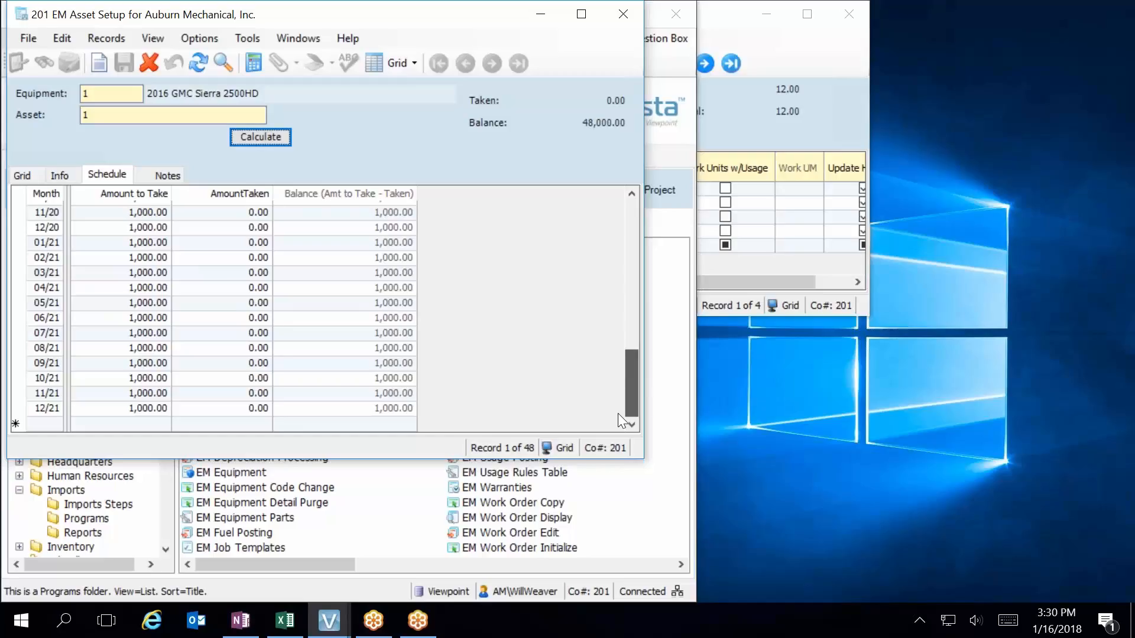
drag(618, 413, 647, 165)
Review the asset's grid row, depreciation settings and monthly schedule, widening the asset setup window to see more columns
click(22, 175)
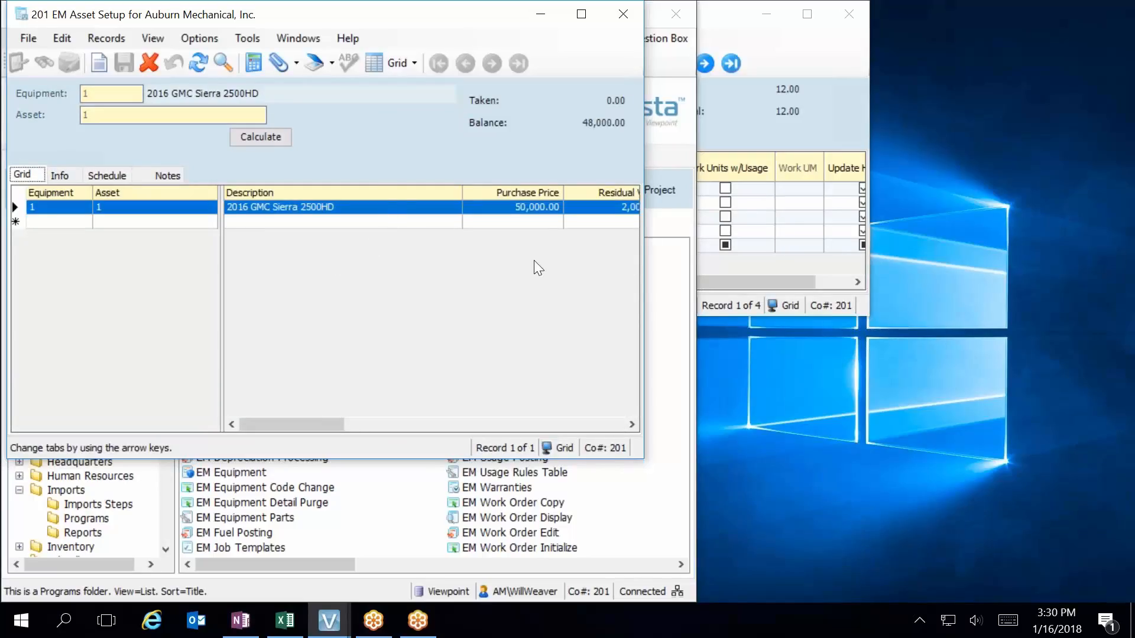
drag(644, 275, 1073, 253)
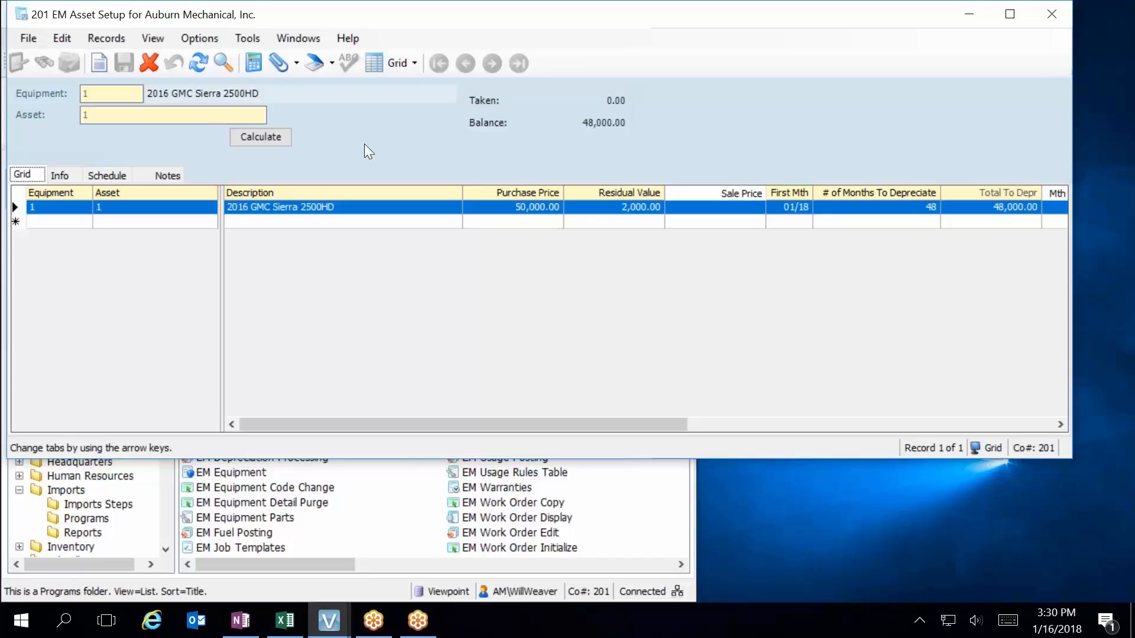
click(61, 175)
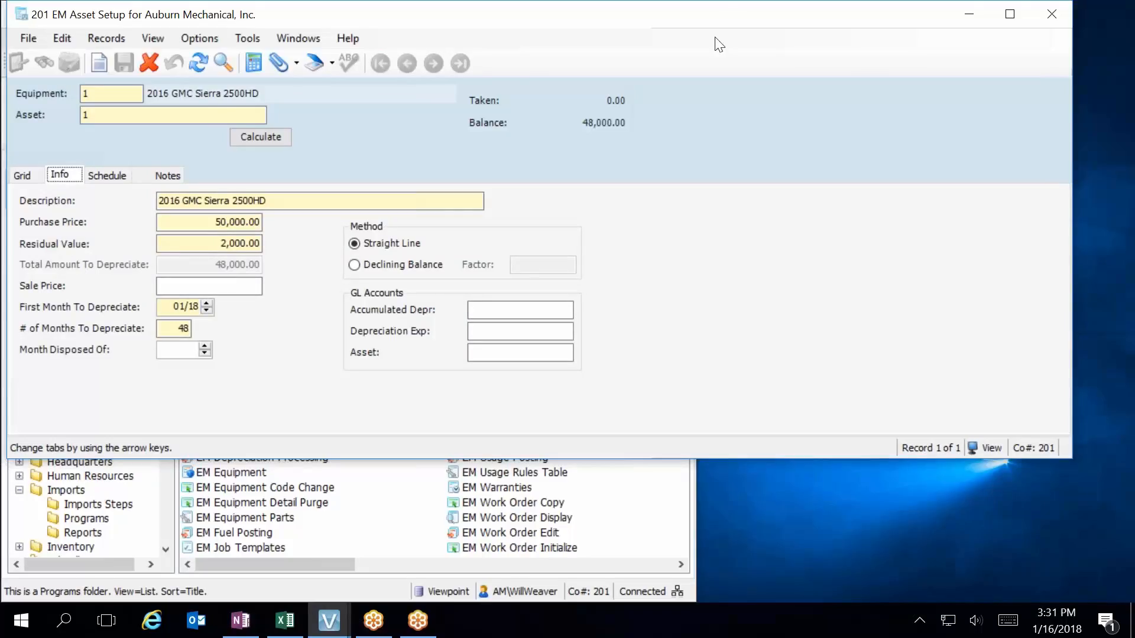
click(748, 11)
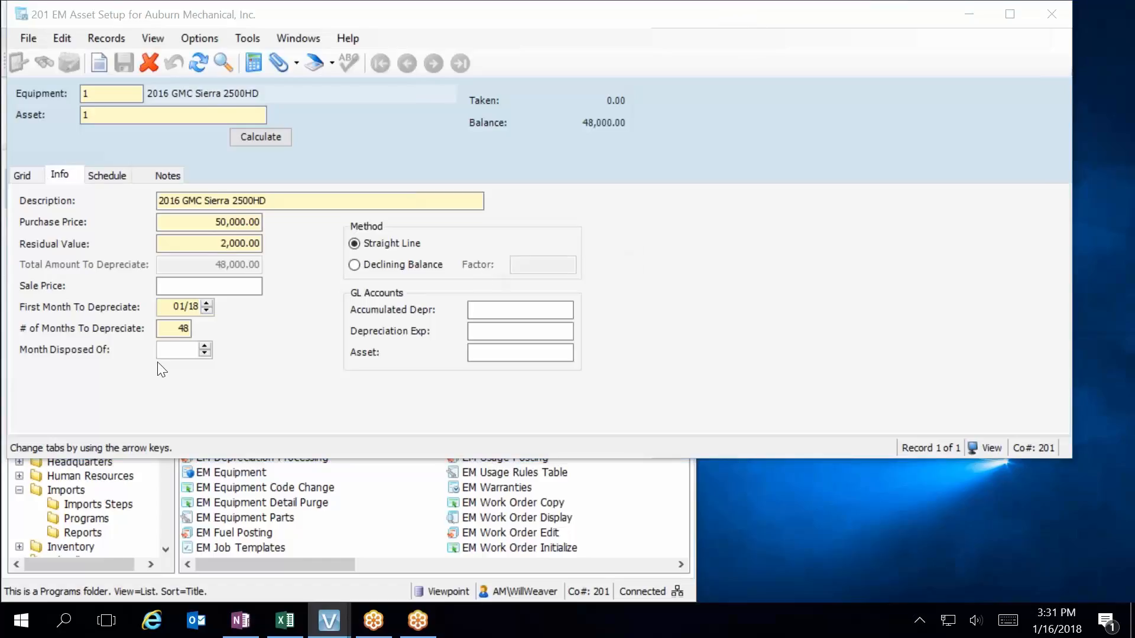
click(184, 330)
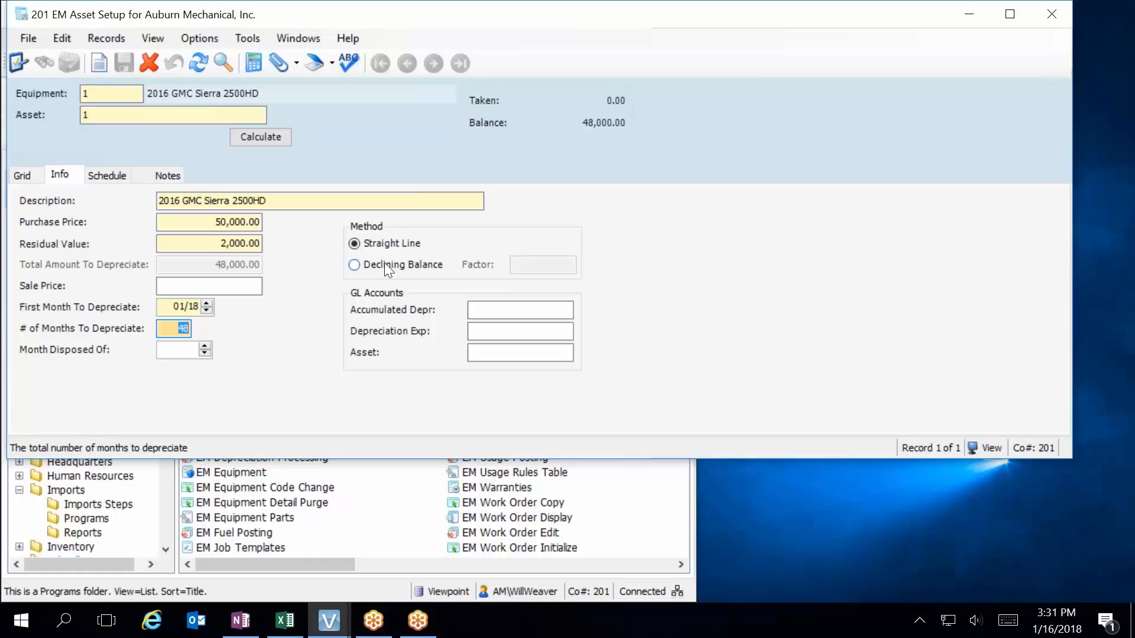
click(106, 174)
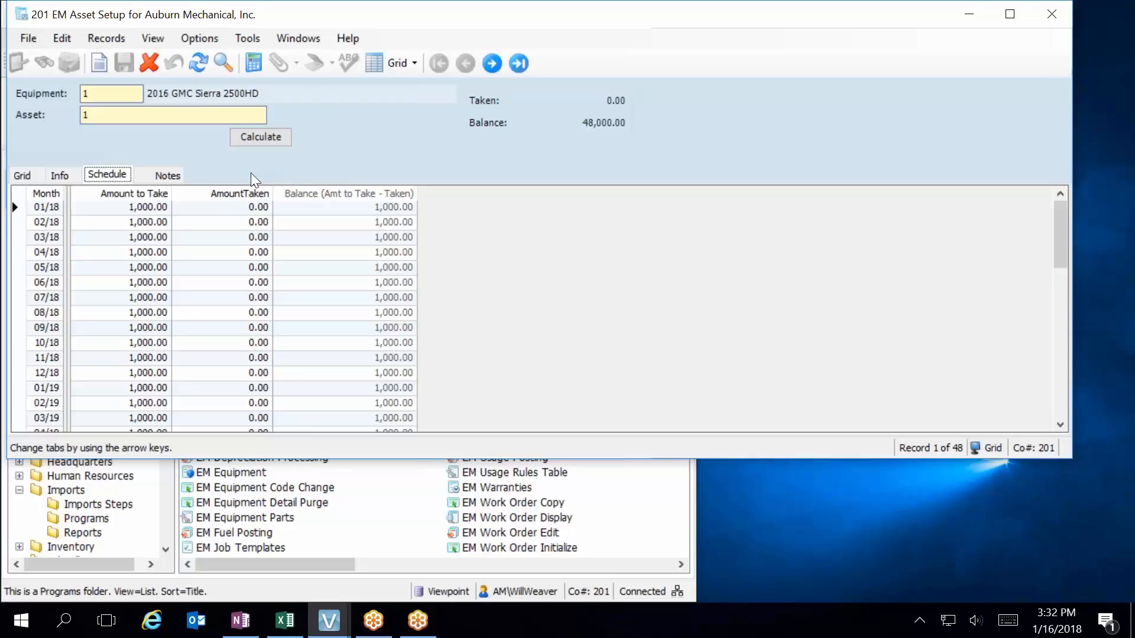
click(21, 175)
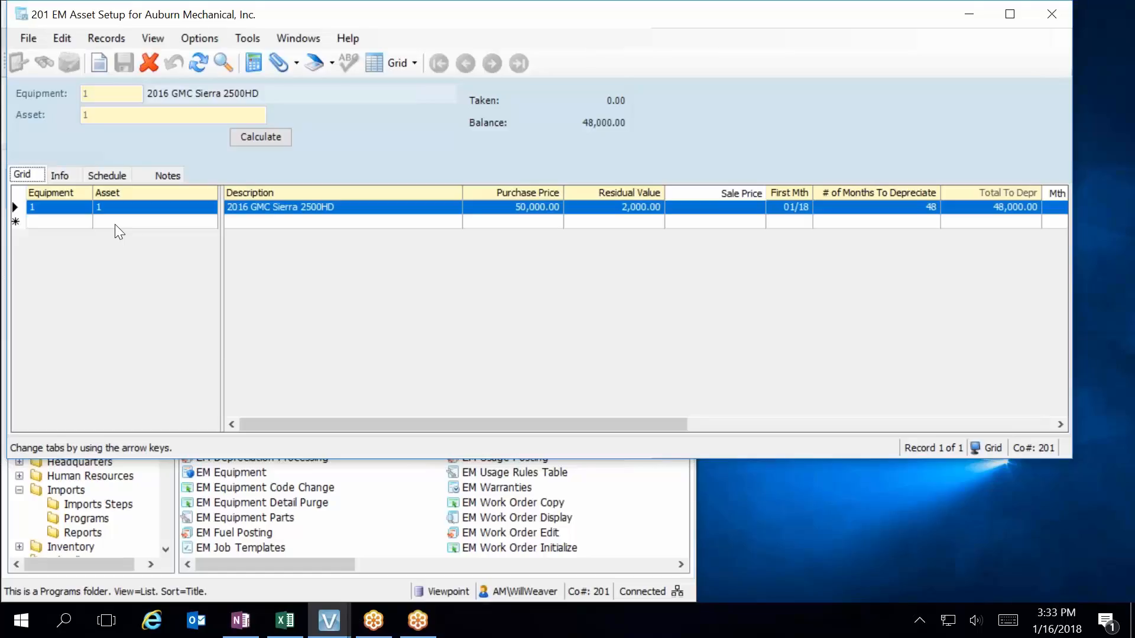
click(72, 171)
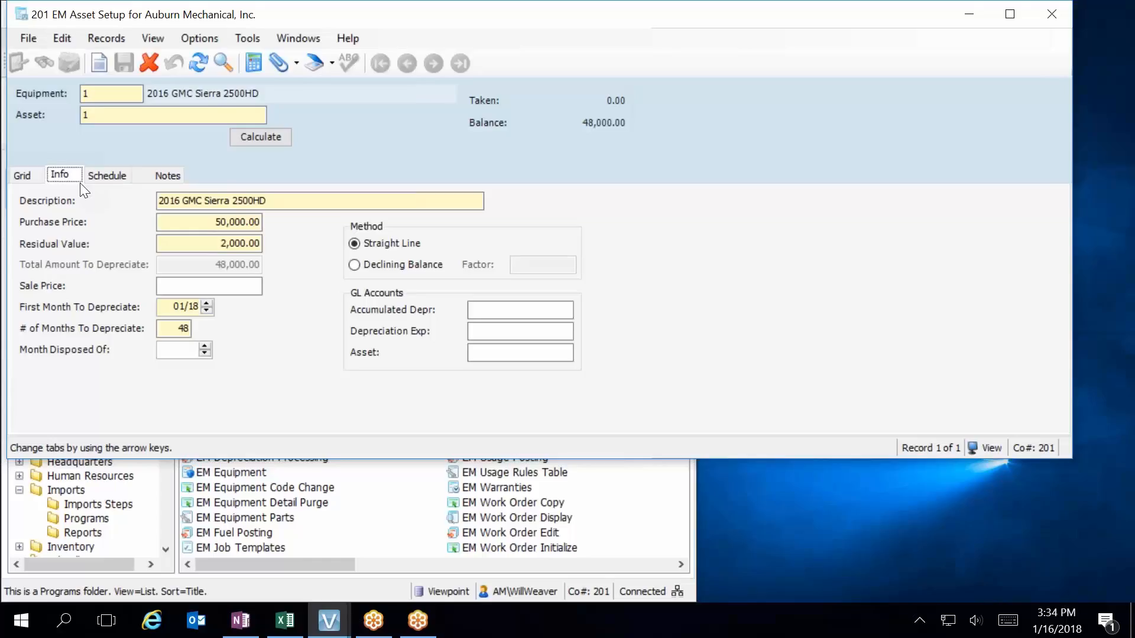
Open EM Depreciation Processing from the main menu and create a new batch for month 01/18
click(666, 555)
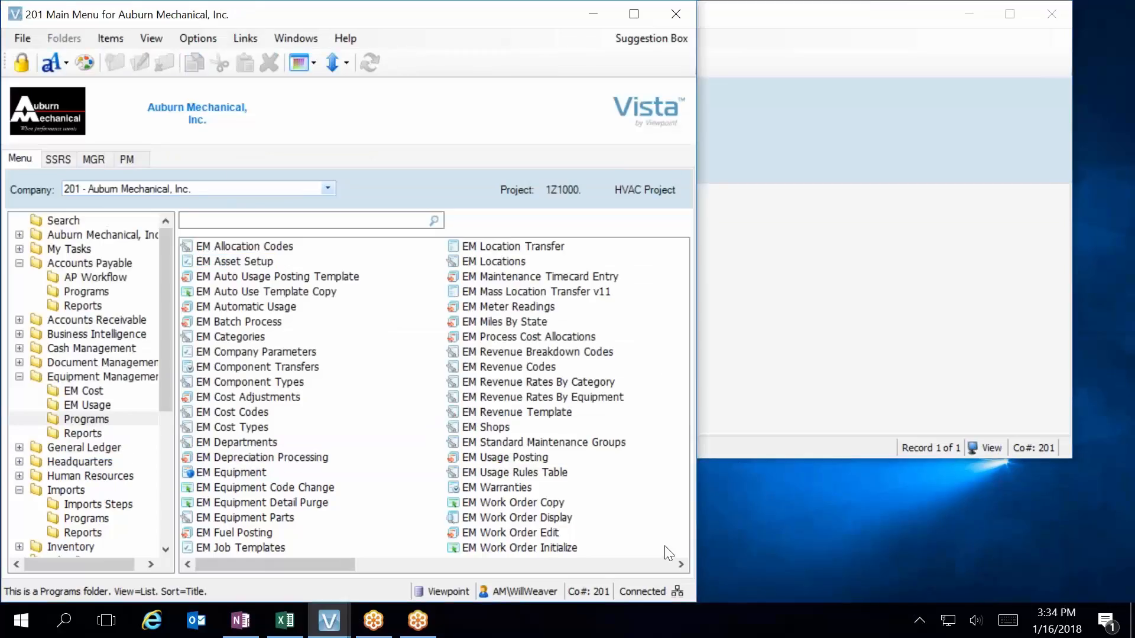
click(245, 263)
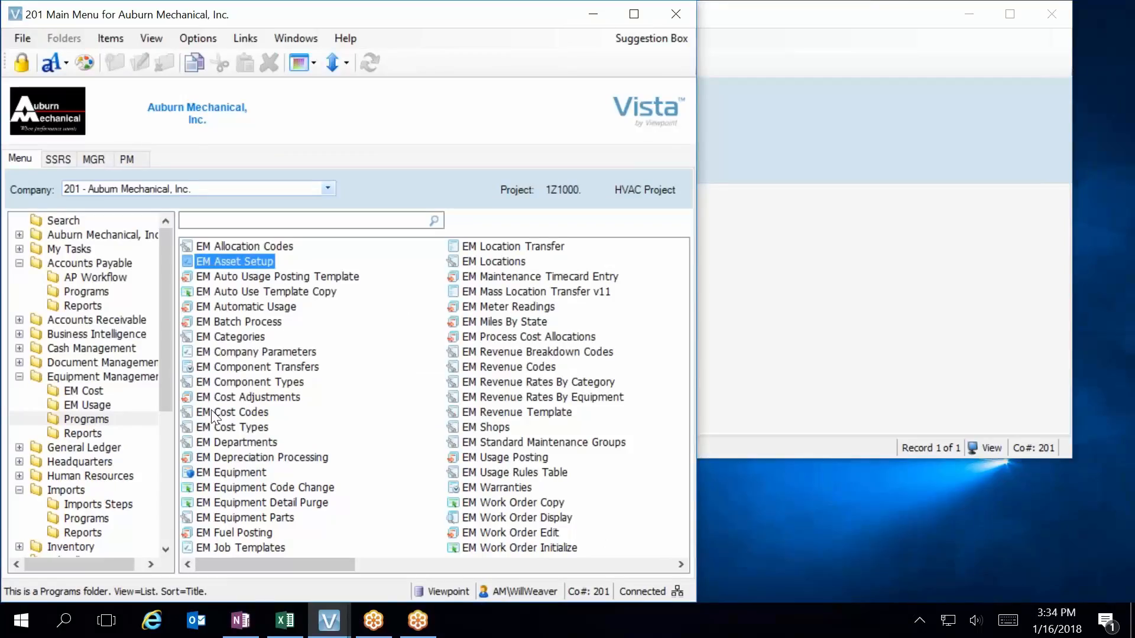
click(232, 458)
double_click(253, 454)
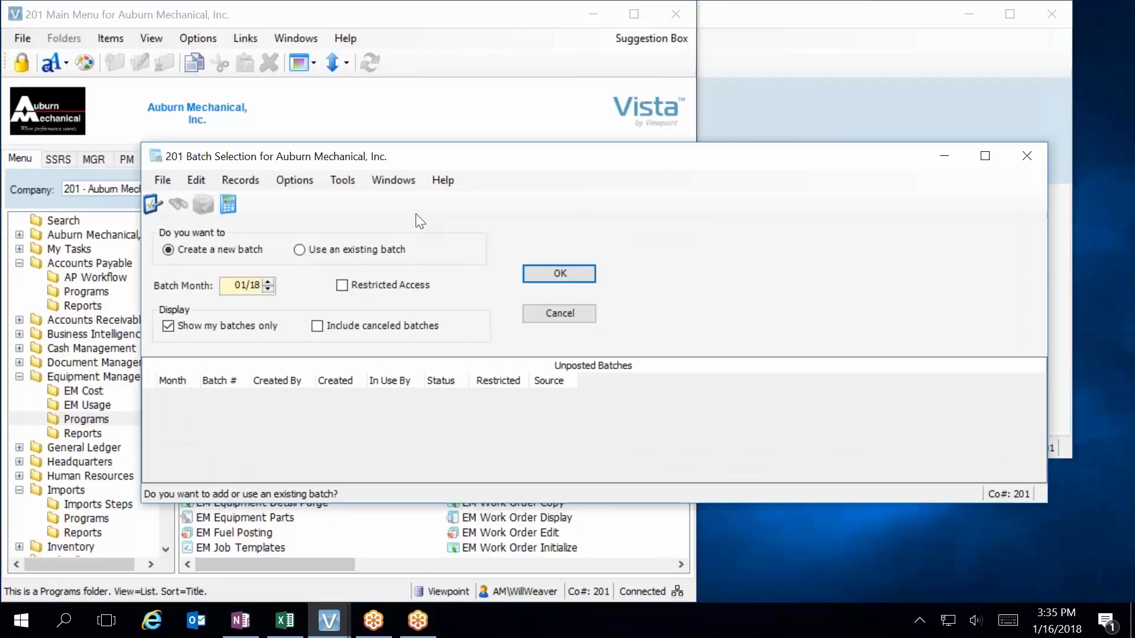
click(559, 273)
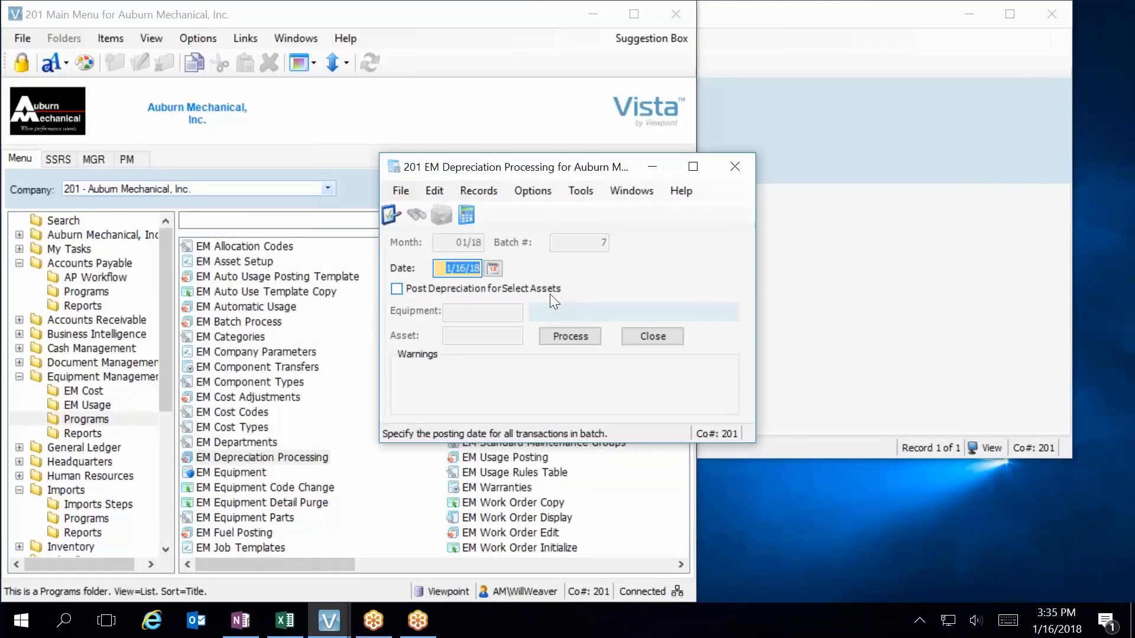
Process depreciation into the batch and run the batch check with its audit and error reports
click(590, 335)
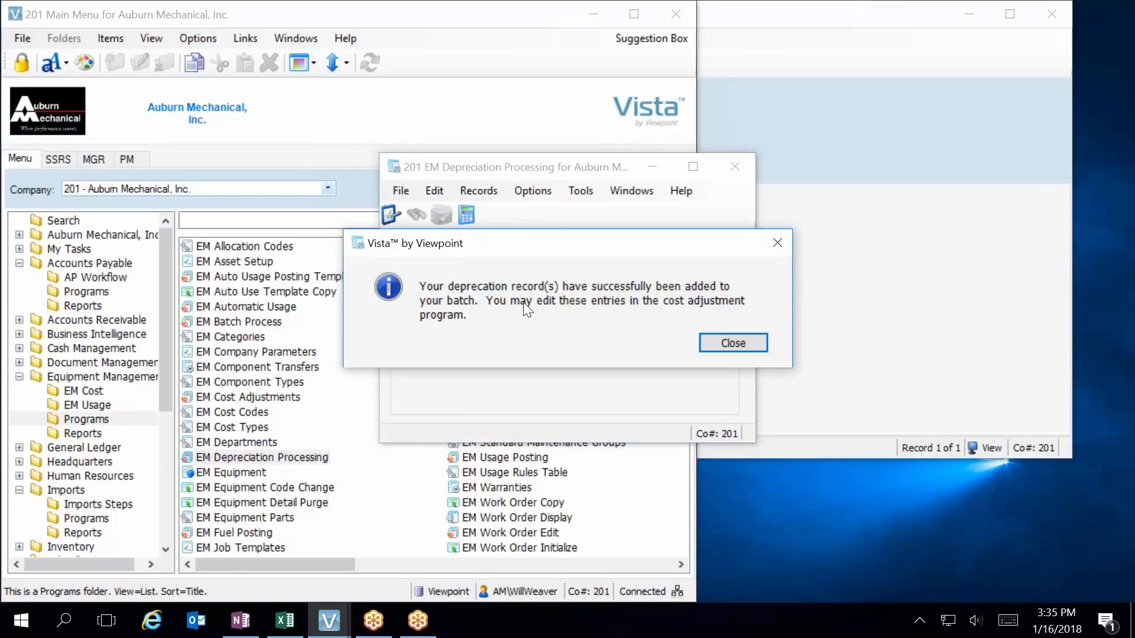
click(744, 344)
click(405, 284)
click(404, 401)
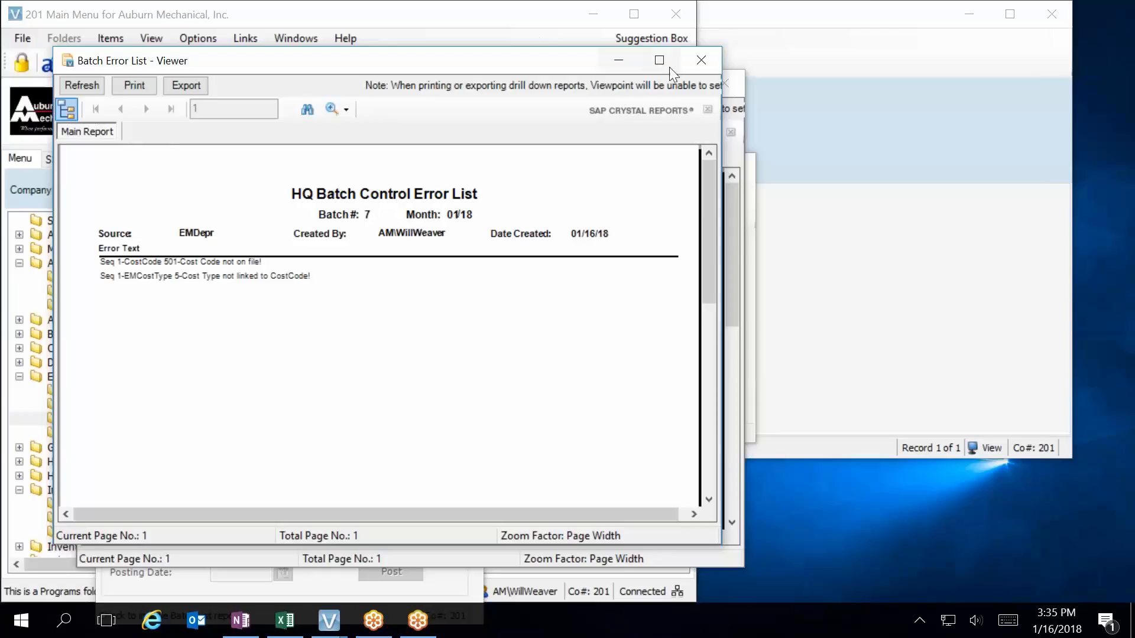
Close the batch error list, the depreciation audit report and the depreciation processing forms
click(700, 59)
click(724, 81)
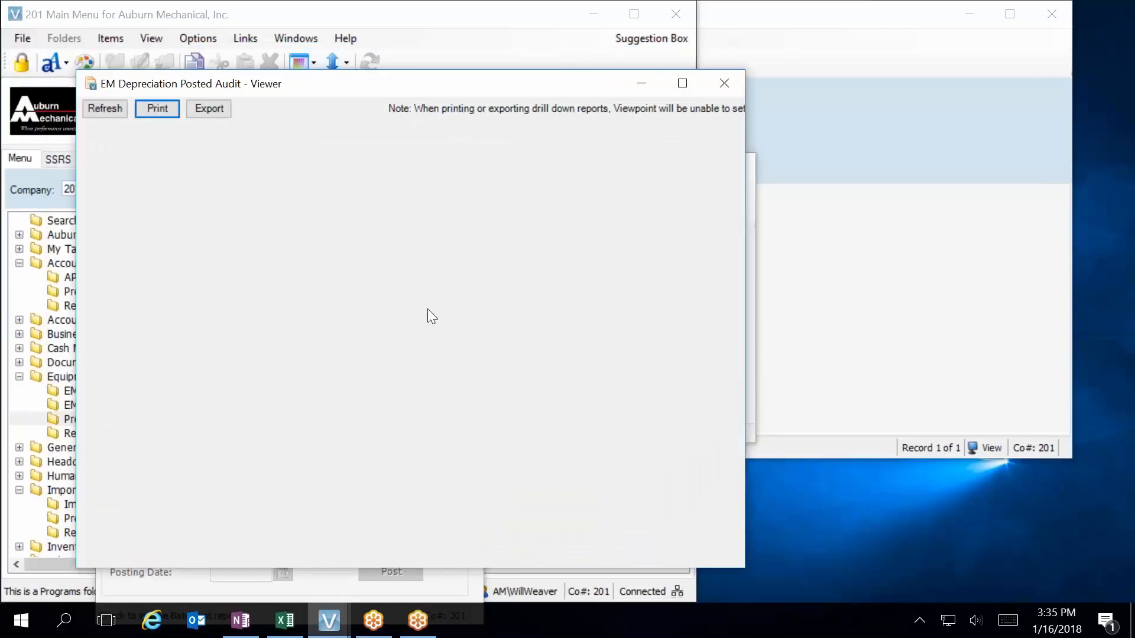
click(474, 99)
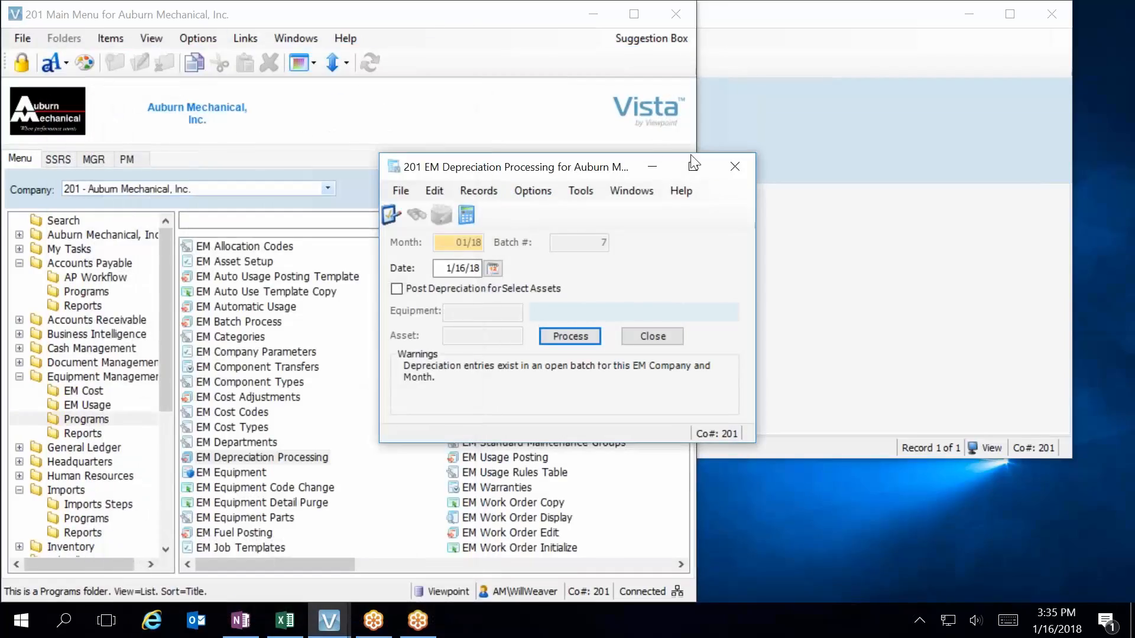
click(733, 168)
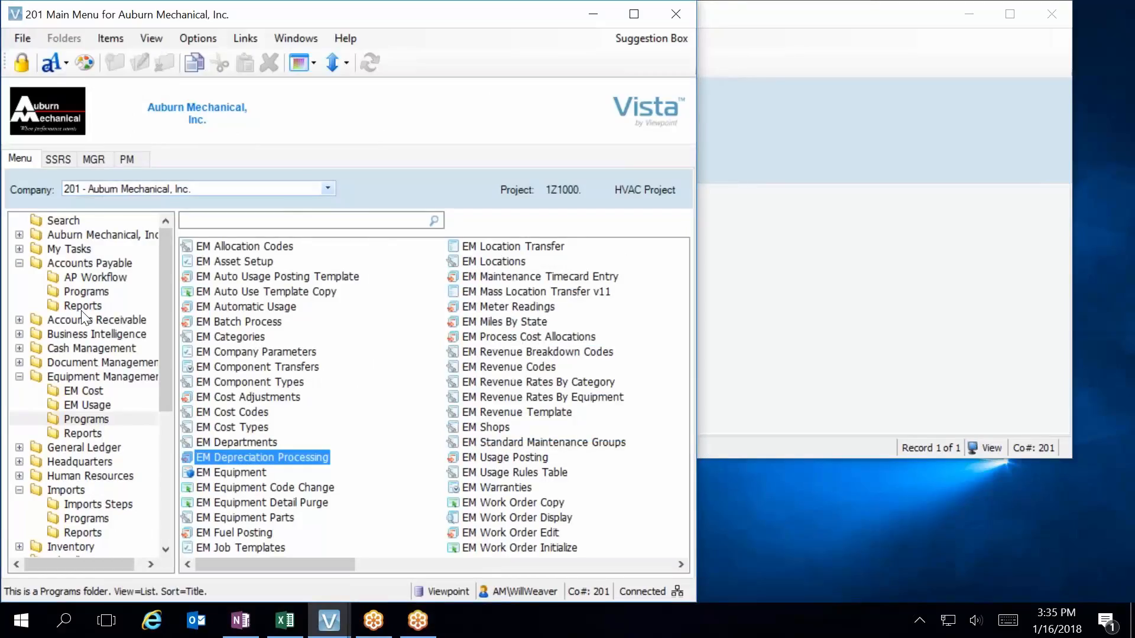
Open EM Company Parameters and set the depreciation cost code to 500 Depreciation from the cost code lookup
double_click(278, 351)
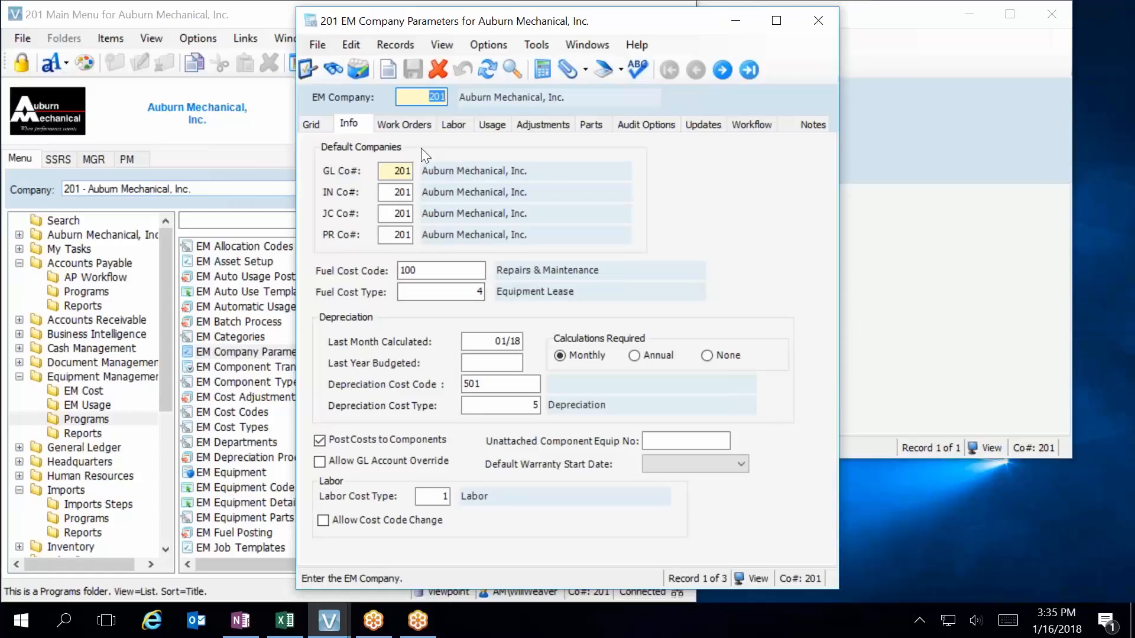
click(486, 384)
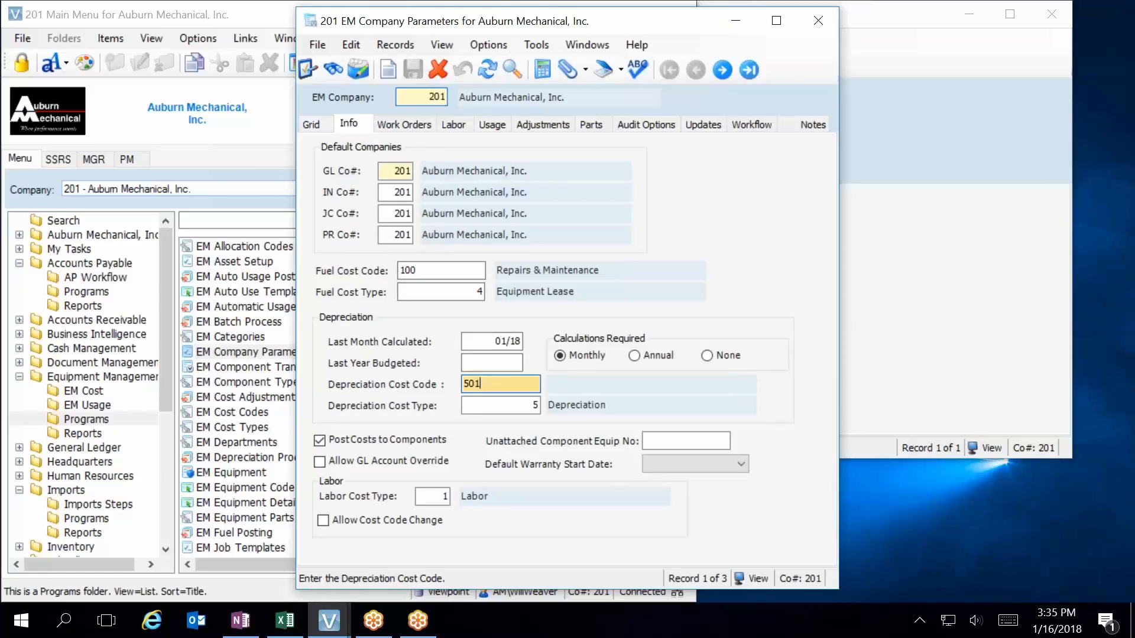
key(F4)
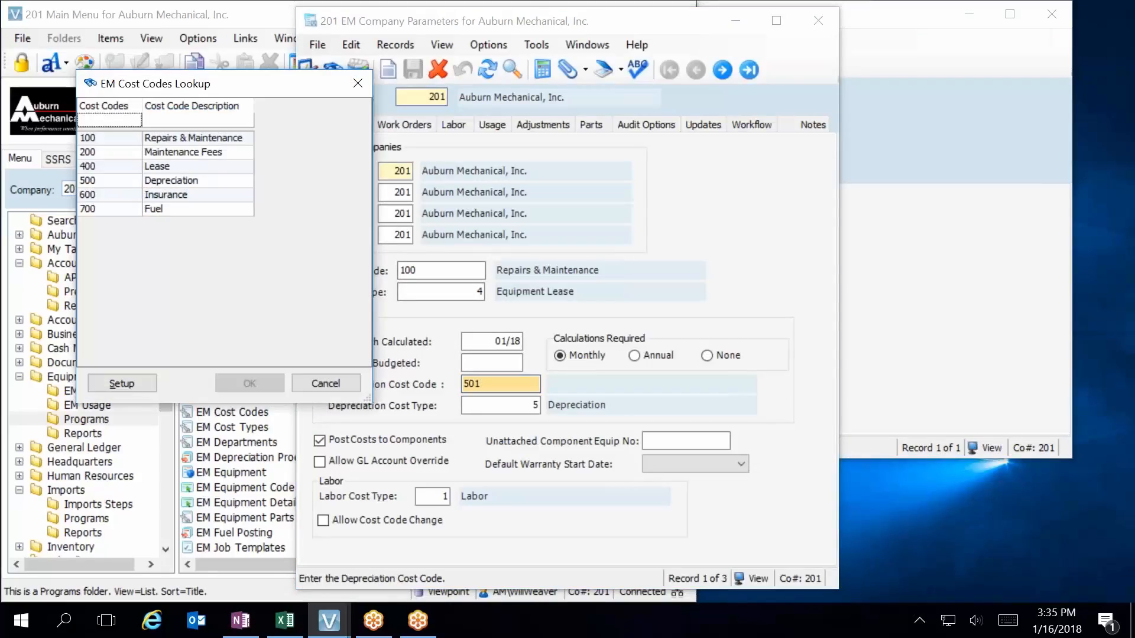
double_click(91, 180)
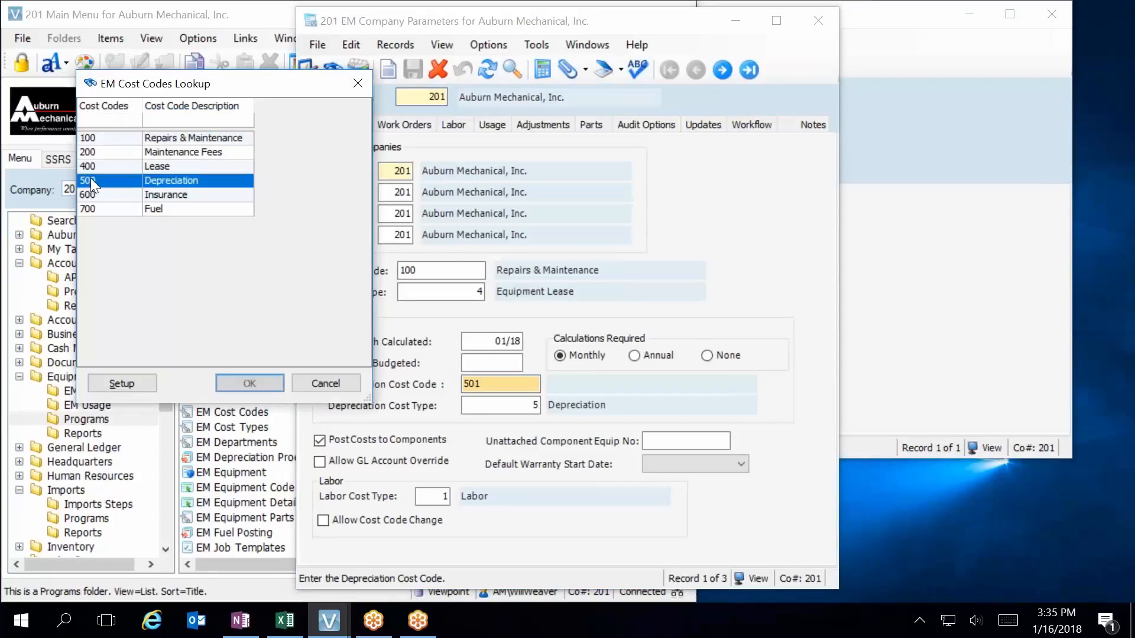
Select cost type 5 Depreciation as the depreciation cost type, then save and close the company parameters
click(526, 402)
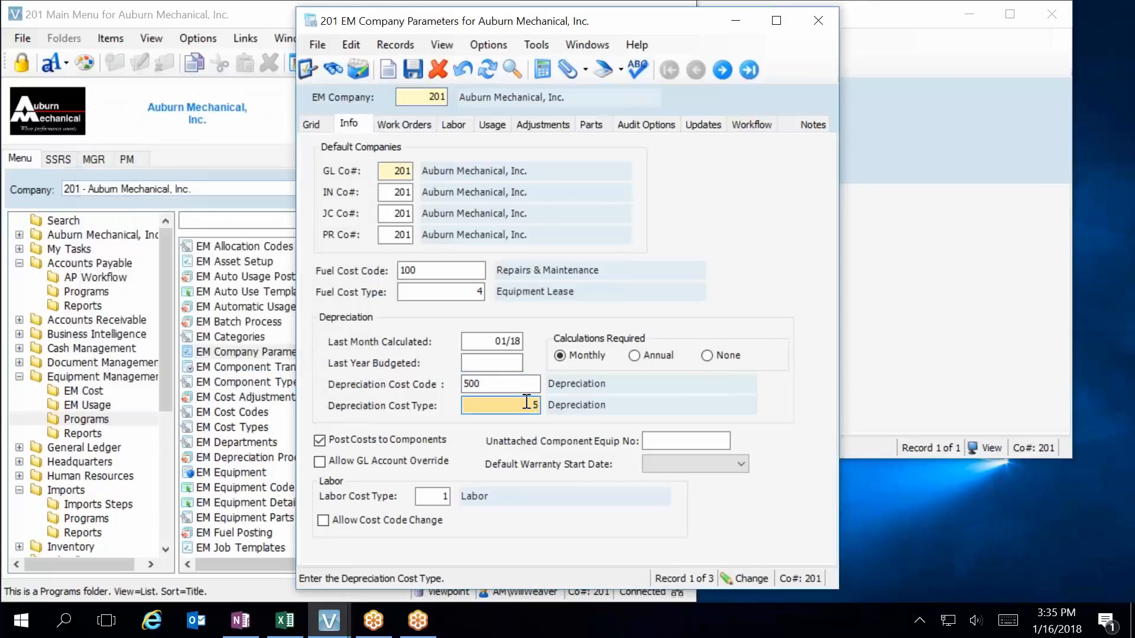
key(F4)
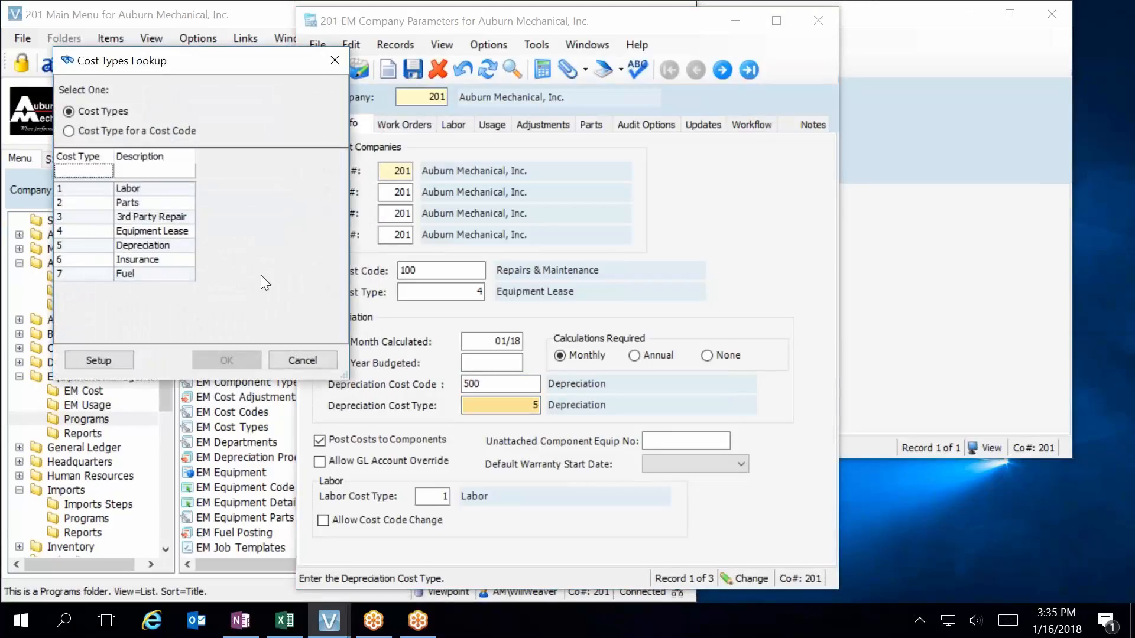
double_click(147, 244)
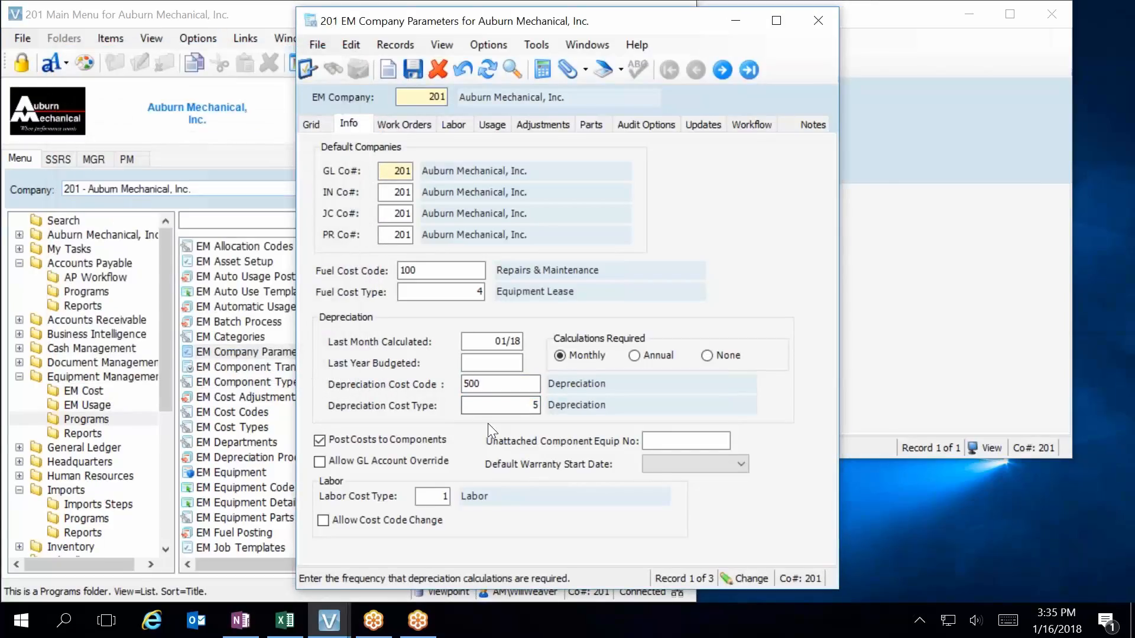
click(414, 69)
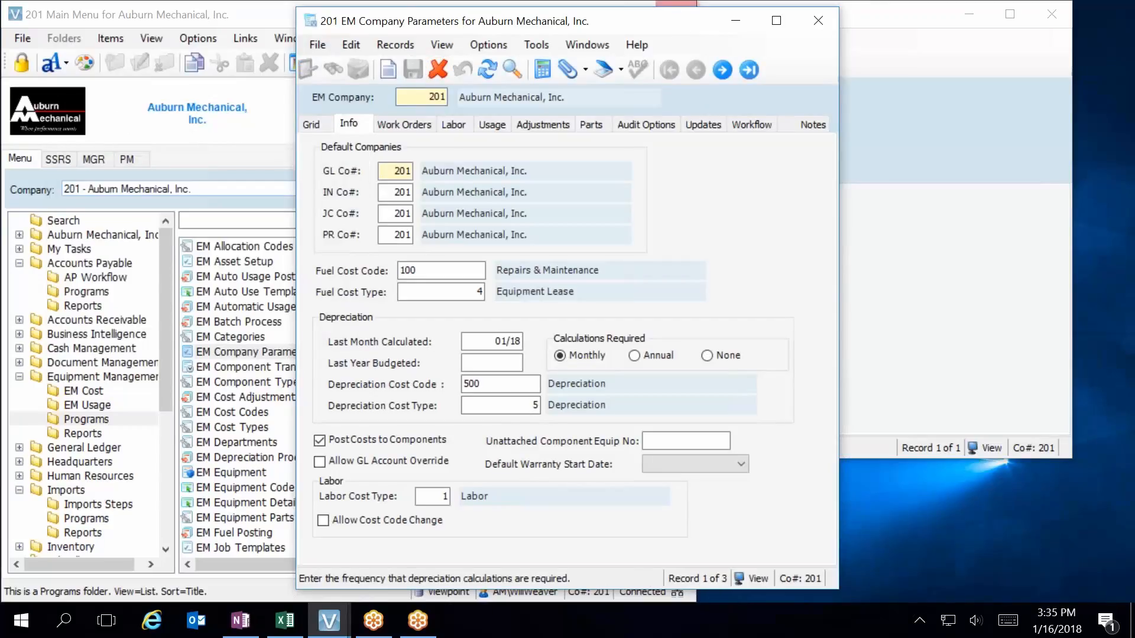
click(615, 59)
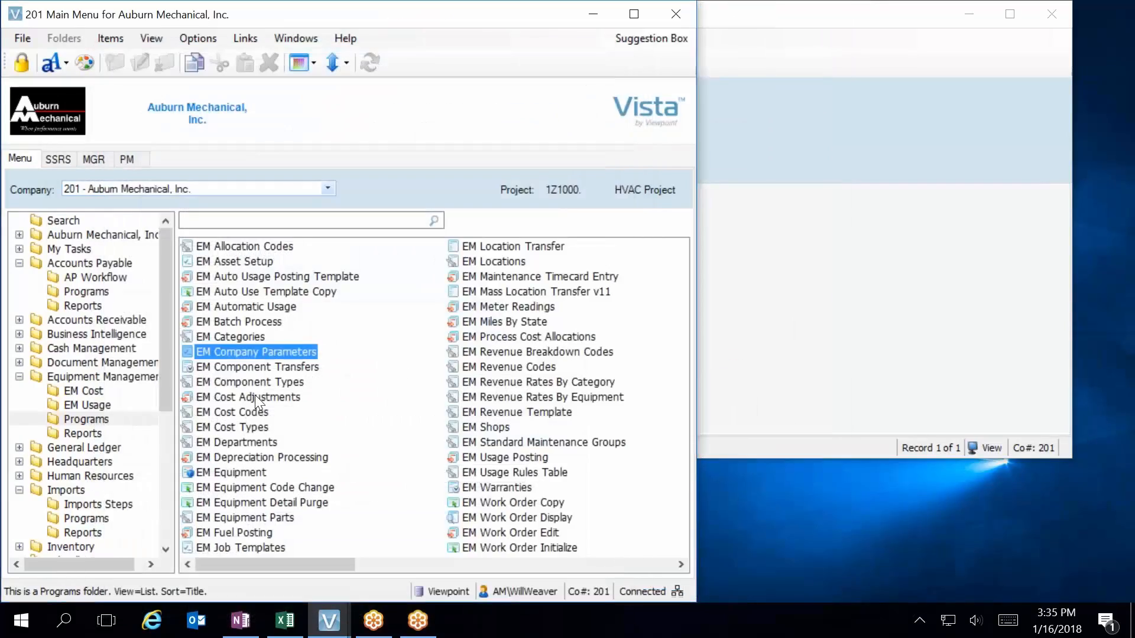
Open EM Cost Adjustments from the main menu using the existing 01/18 EMDepr batch 7
click(266, 397)
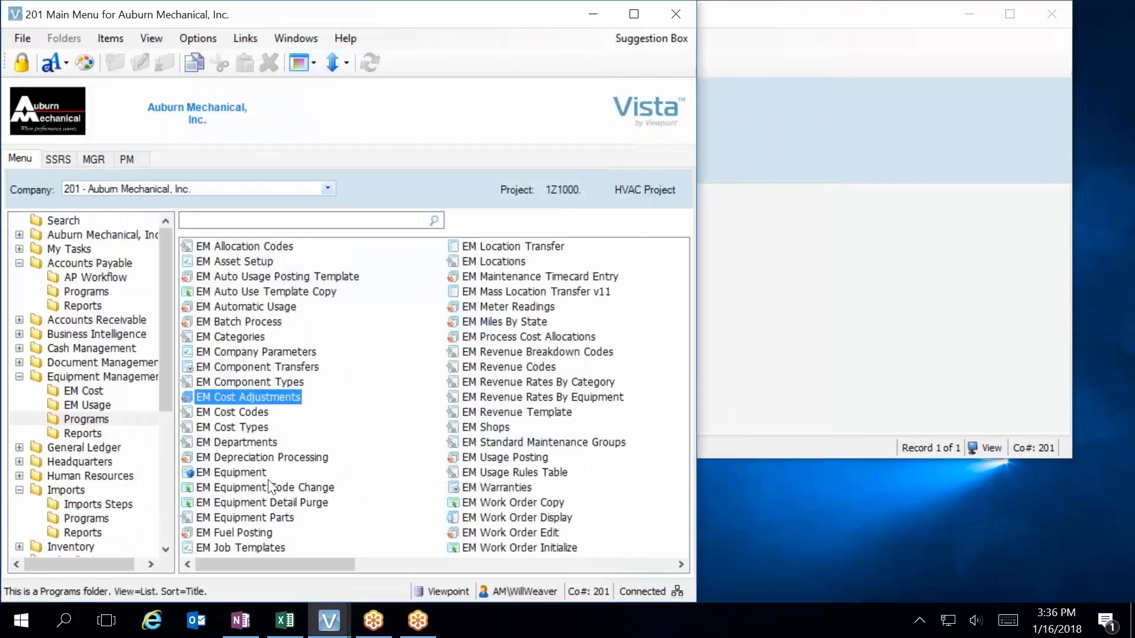
click(271, 460)
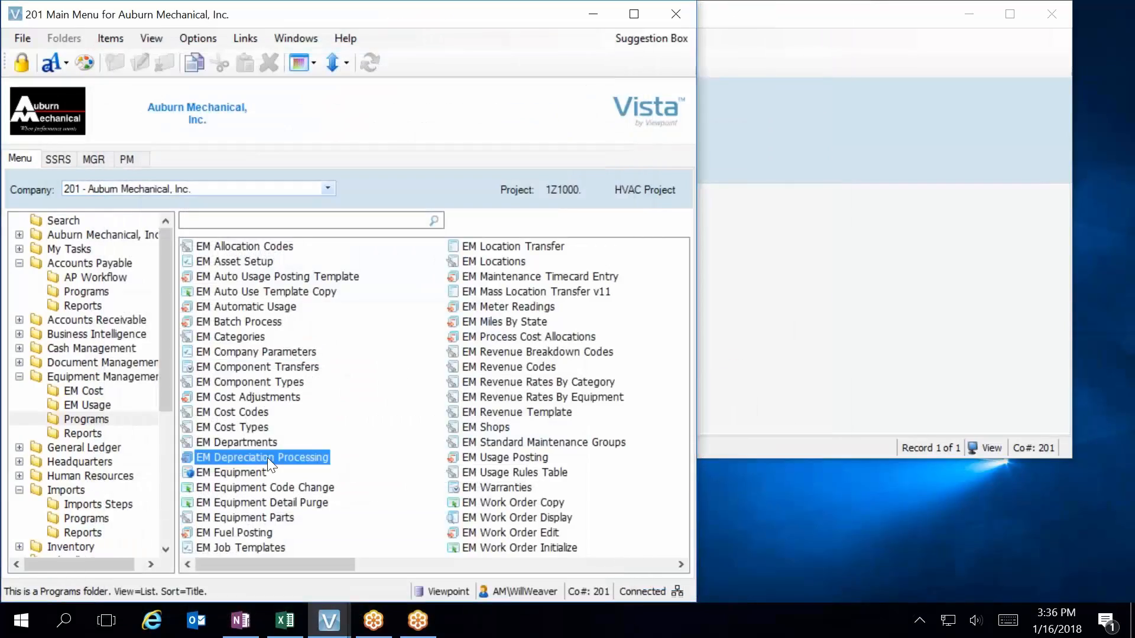
double_click(257, 397)
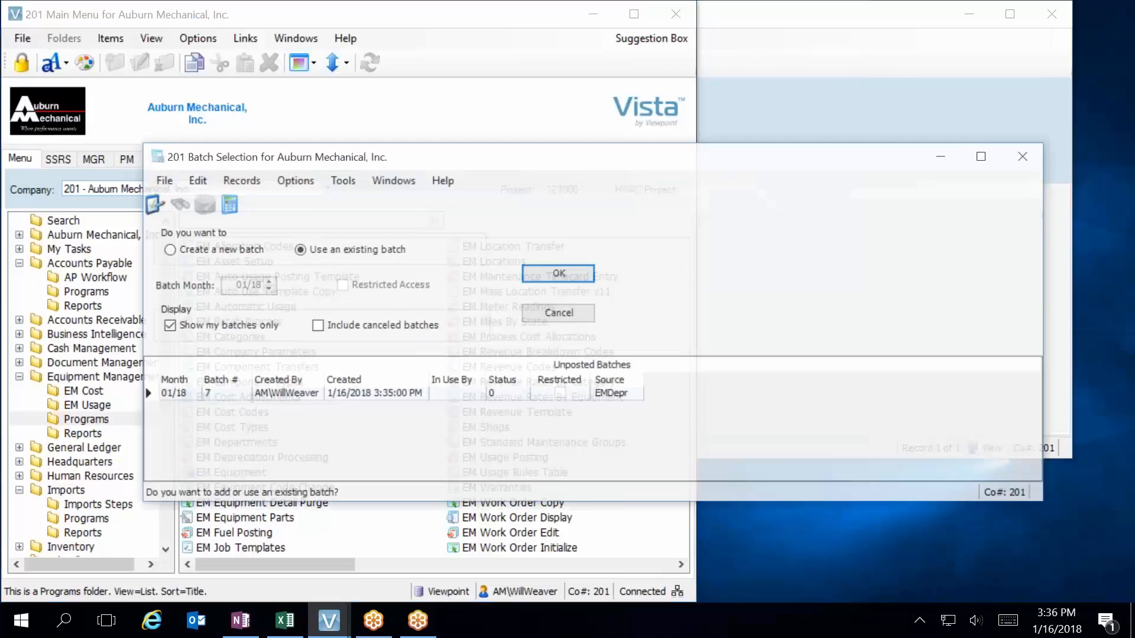
click(253, 391)
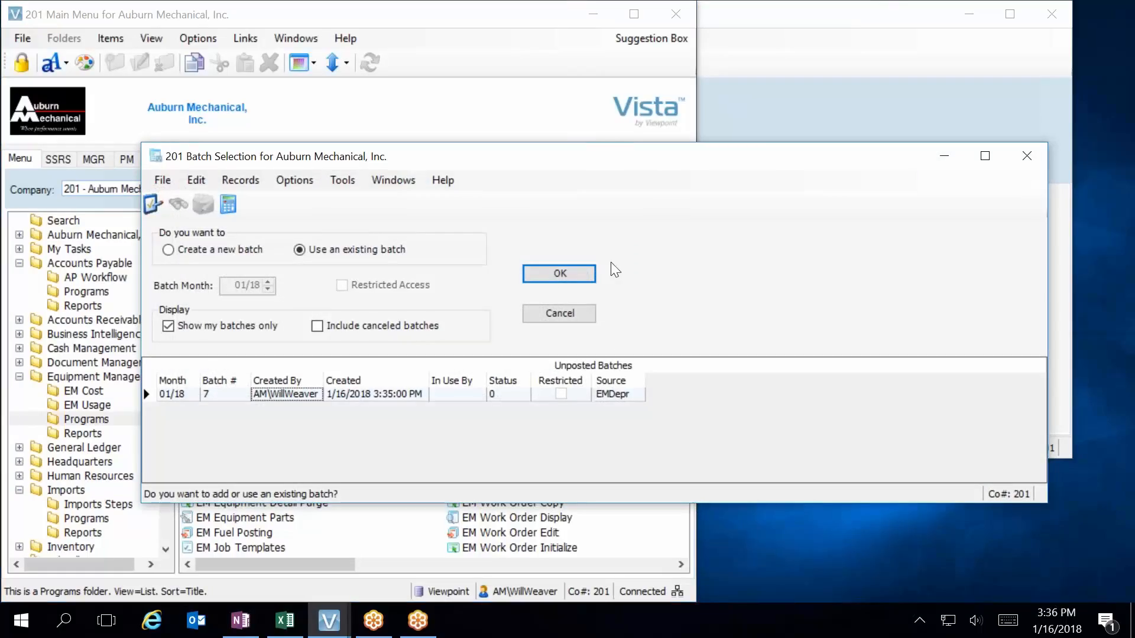
click(591, 273)
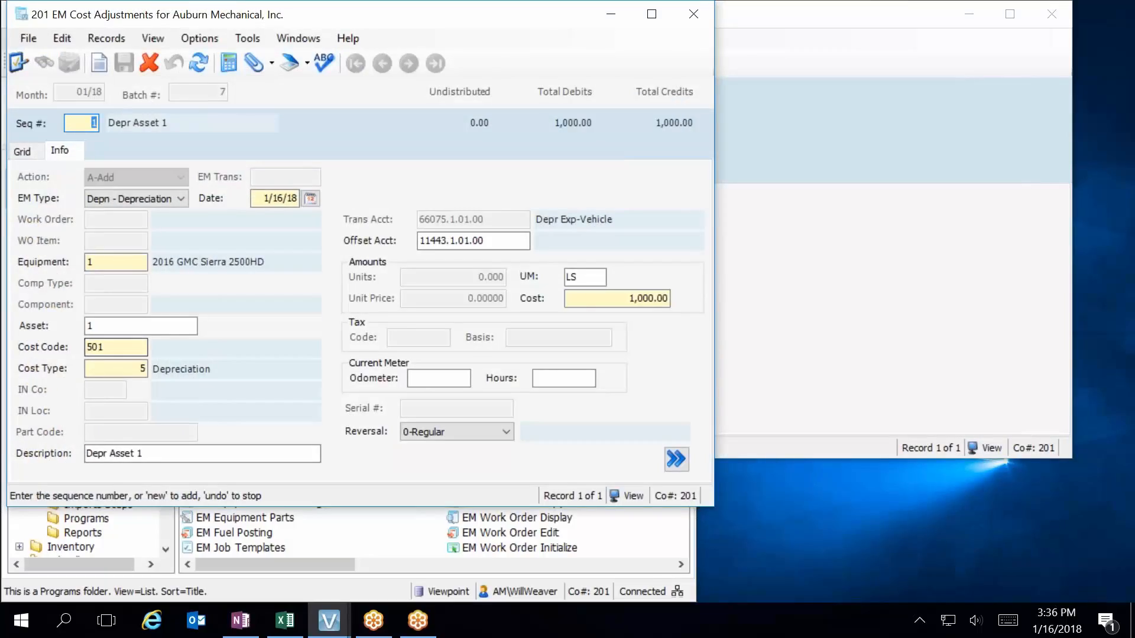
Change the cost code of the Depr Asset 1 line in the batch to 500 and save the record
click(103, 347)
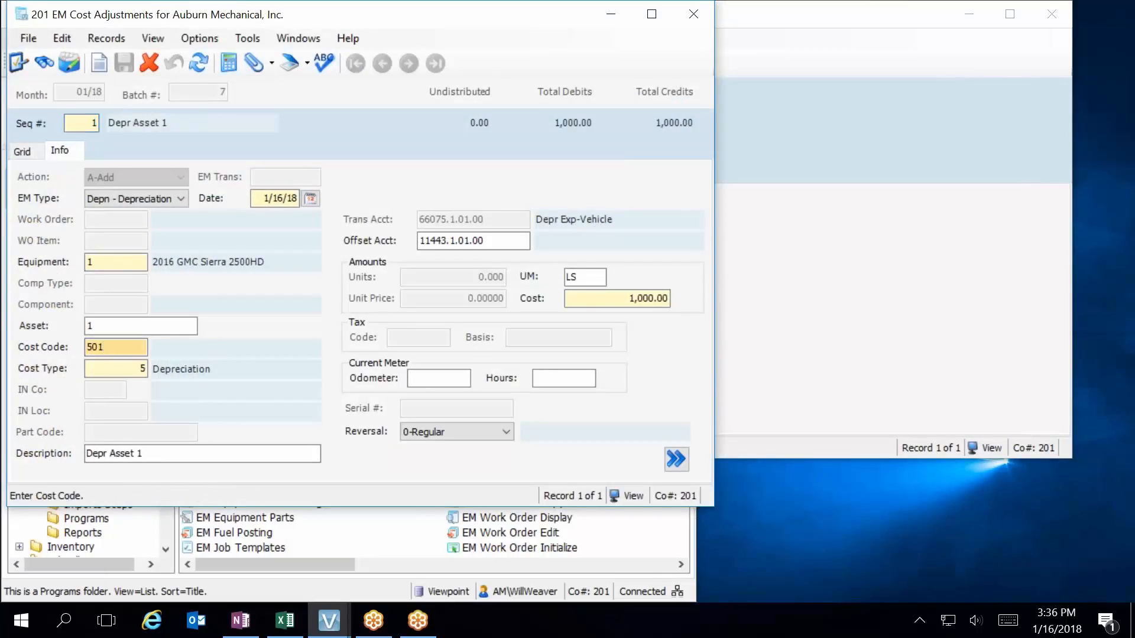
click(33, 148)
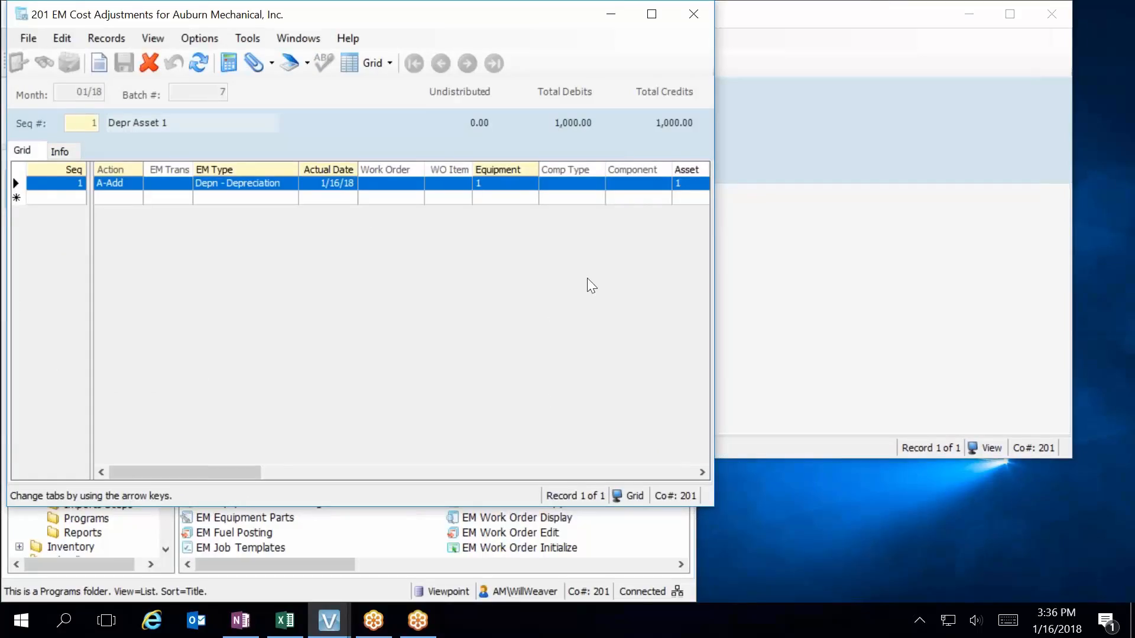
click(487, 471)
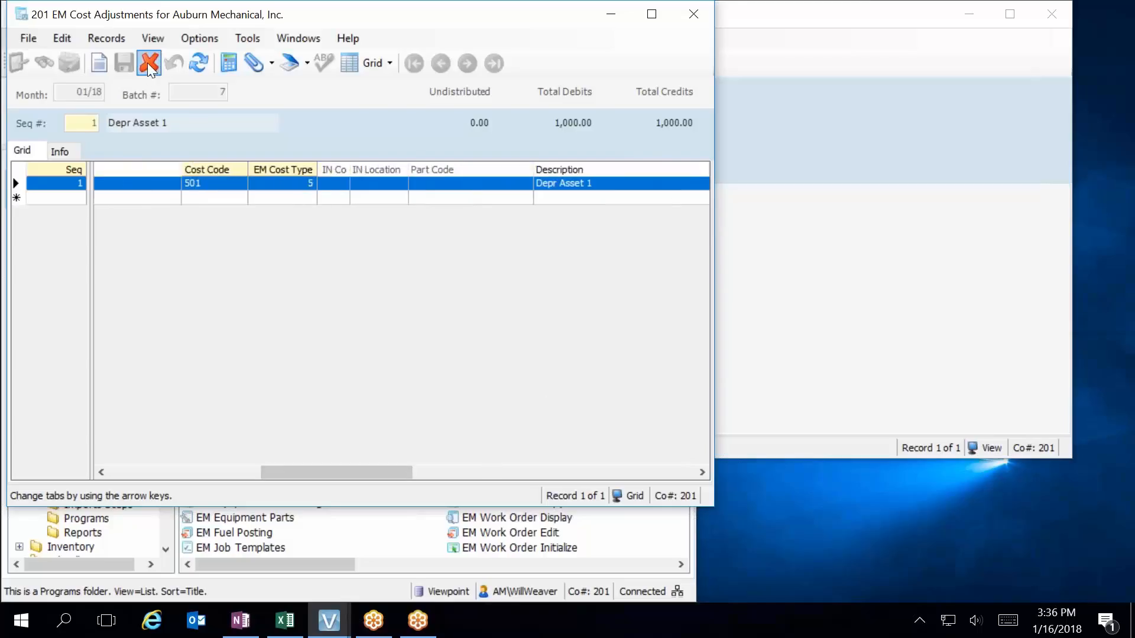
click(227, 180)
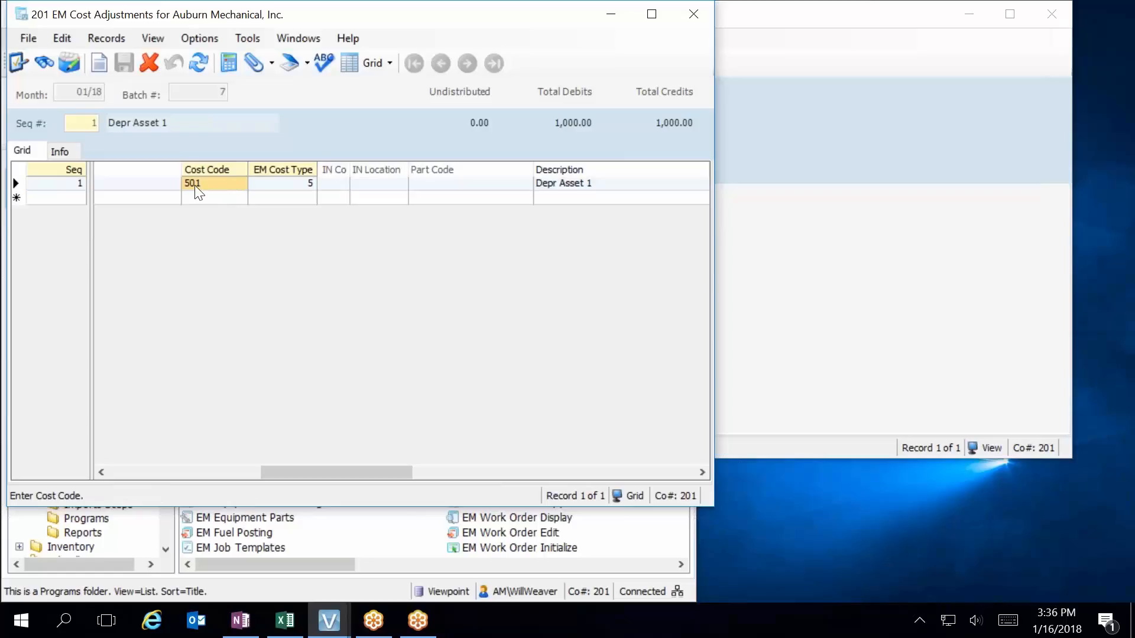
click(23, 37)
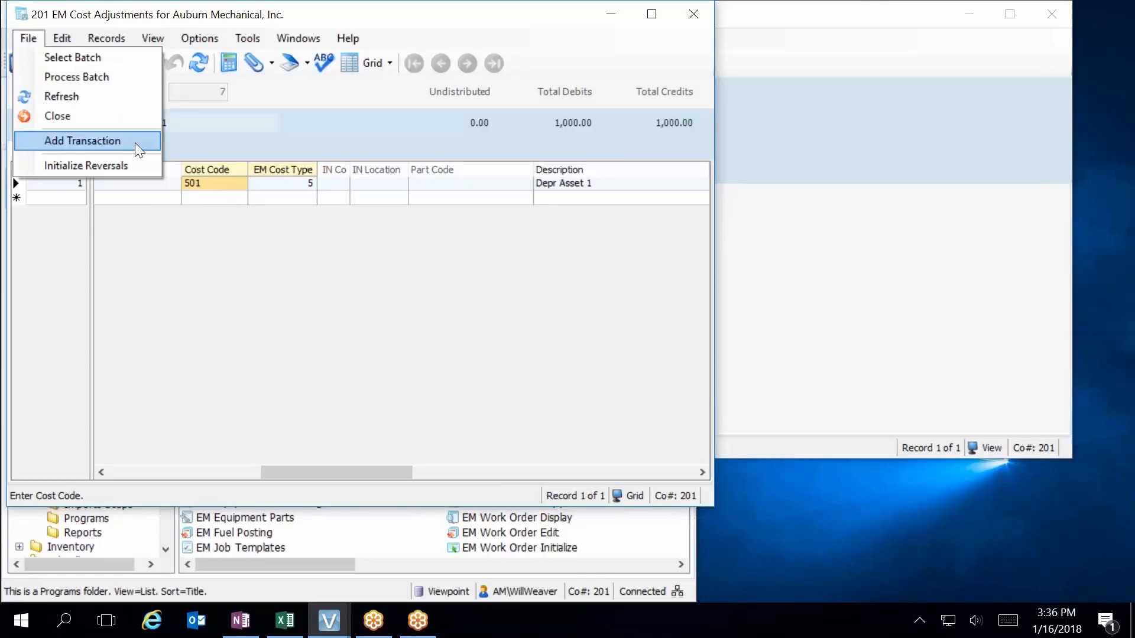
click(211, 184)
click(211, 185)
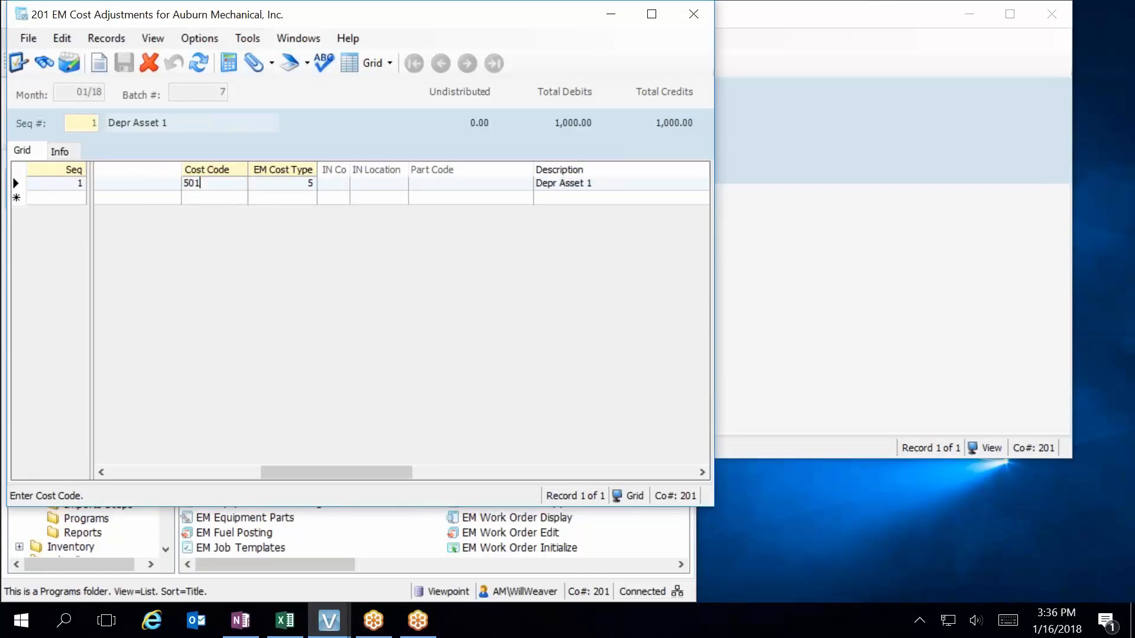
key(BackSpace)
text(0)
key(Tab)
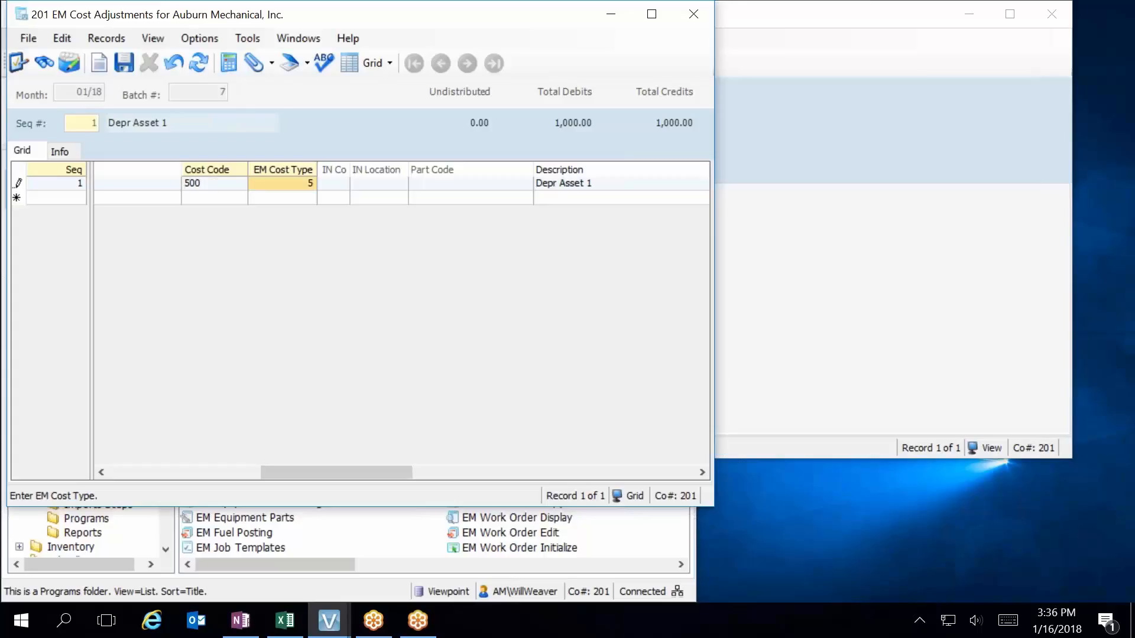
click(151, 38)
click(124, 63)
Open batch processing for the cost adjustment batch, validate it and preview the batch list and GL account distribution reports
click(28, 38)
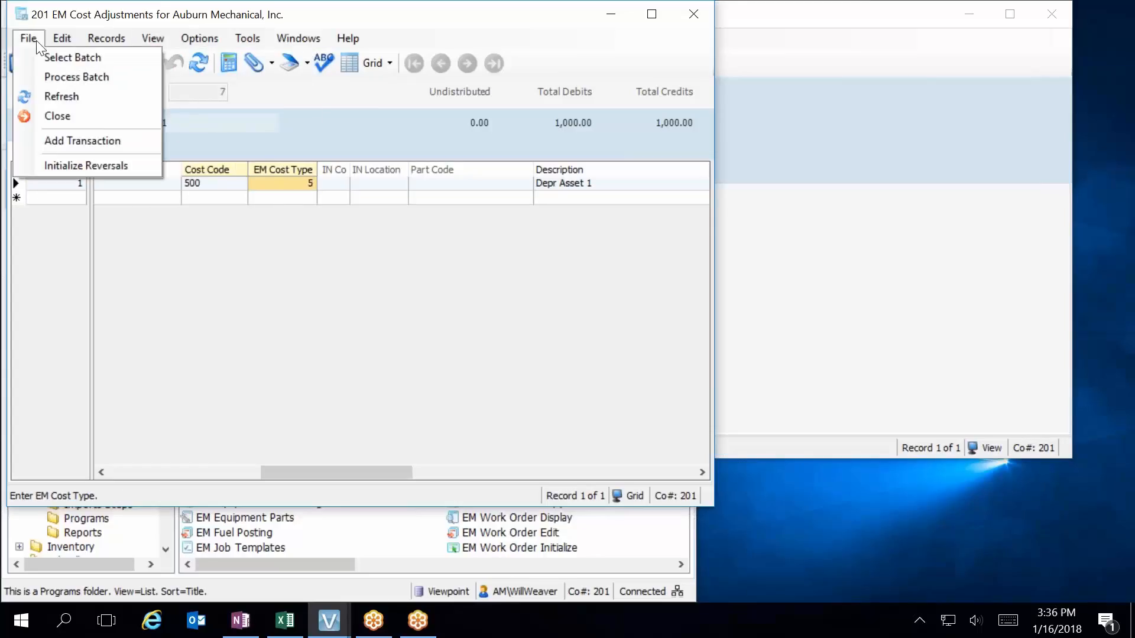
click(82, 77)
click(390, 282)
click(391, 396)
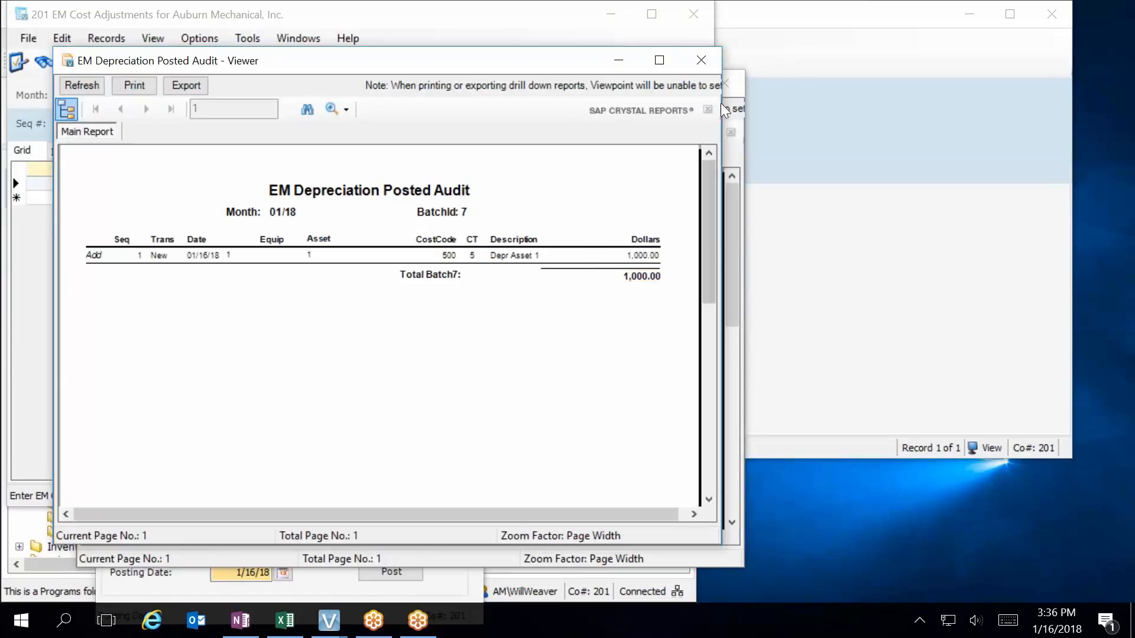
Close the depreciation audit and GL distribution reports and post the batch
click(701, 60)
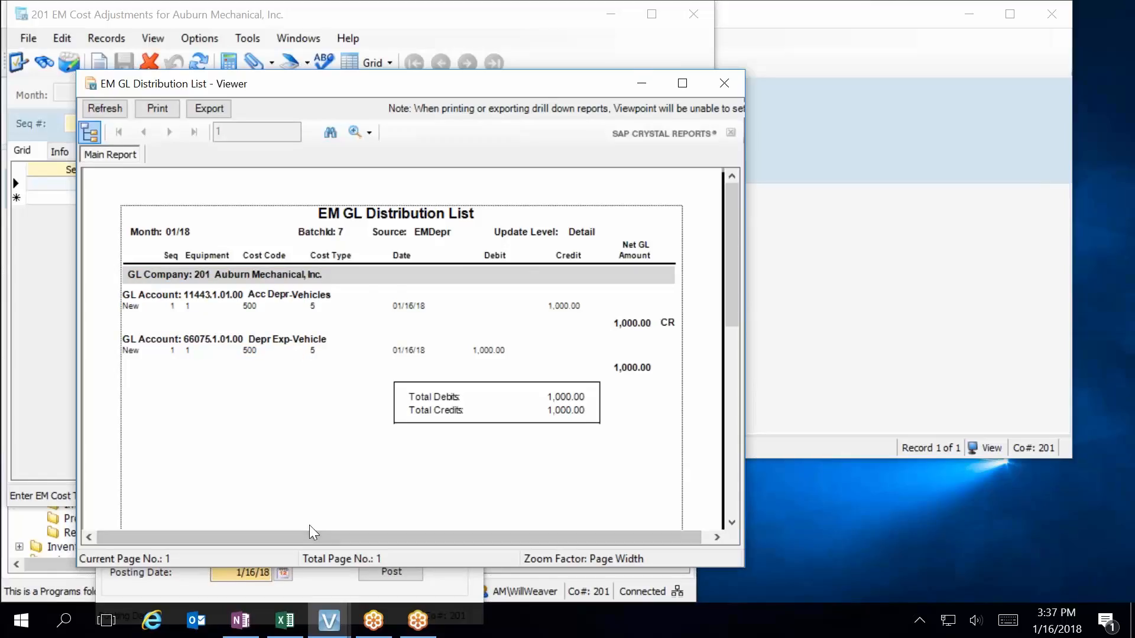
click(726, 86)
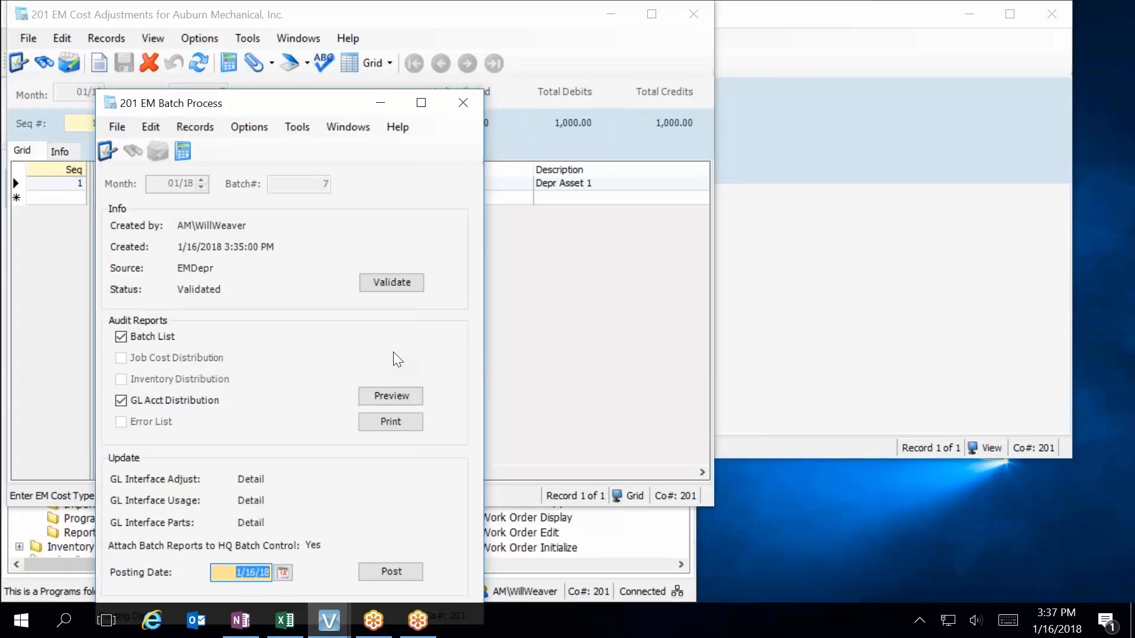
click(402, 572)
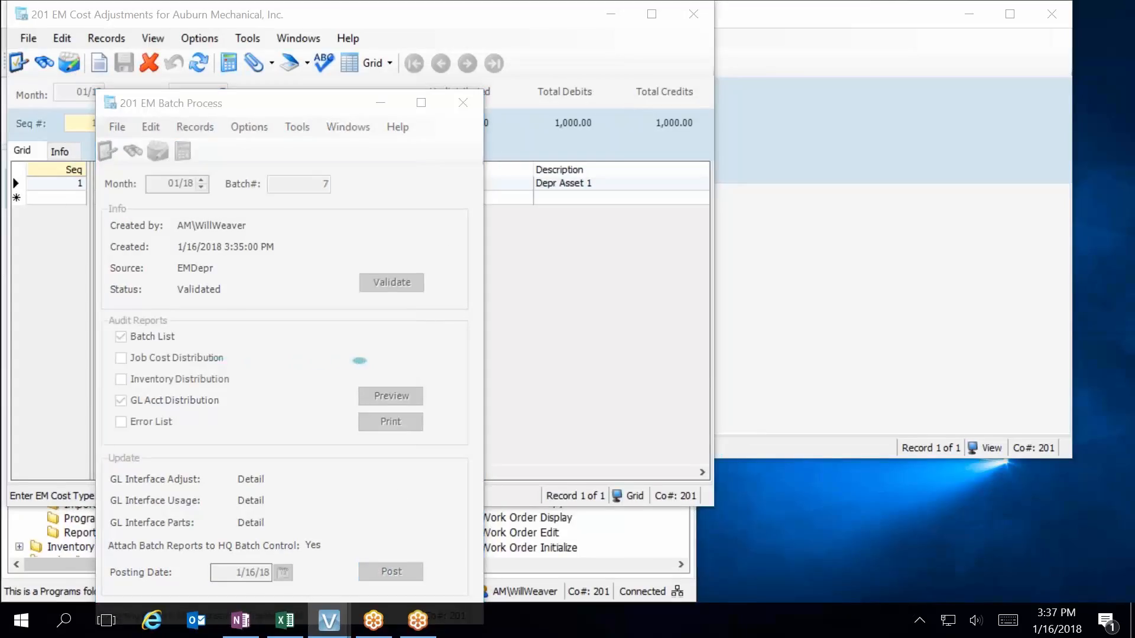
click(723, 326)
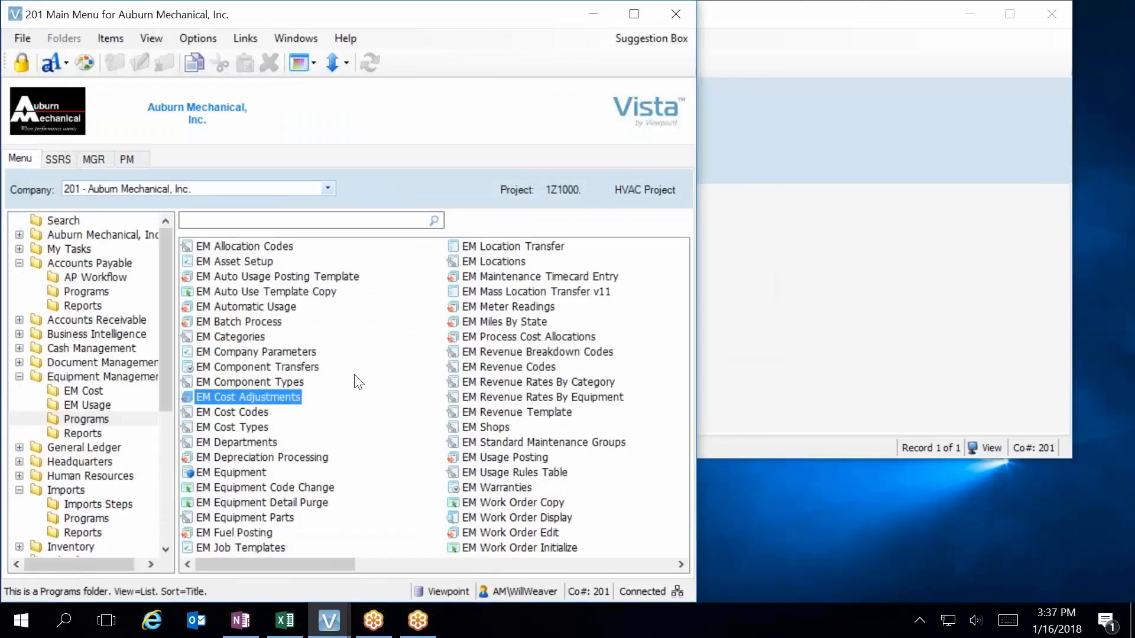
Switch back to the EM Asset Setup window, refresh the asset and check the amount taken in its monthly depreciation schedule
click(329, 621)
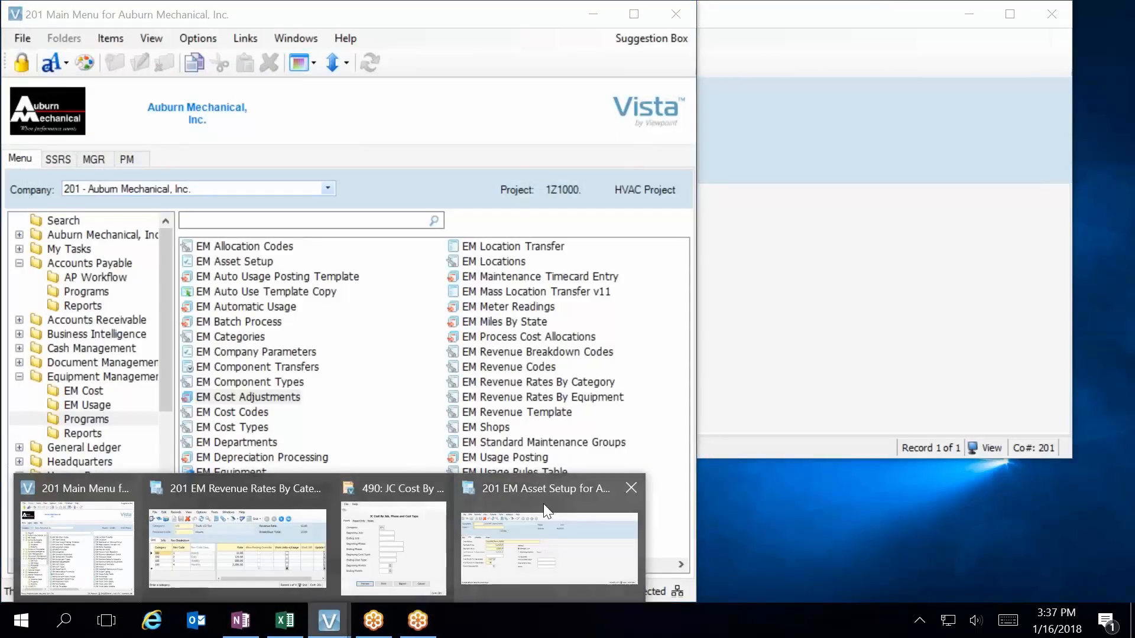
click(544, 503)
click(197, 69)
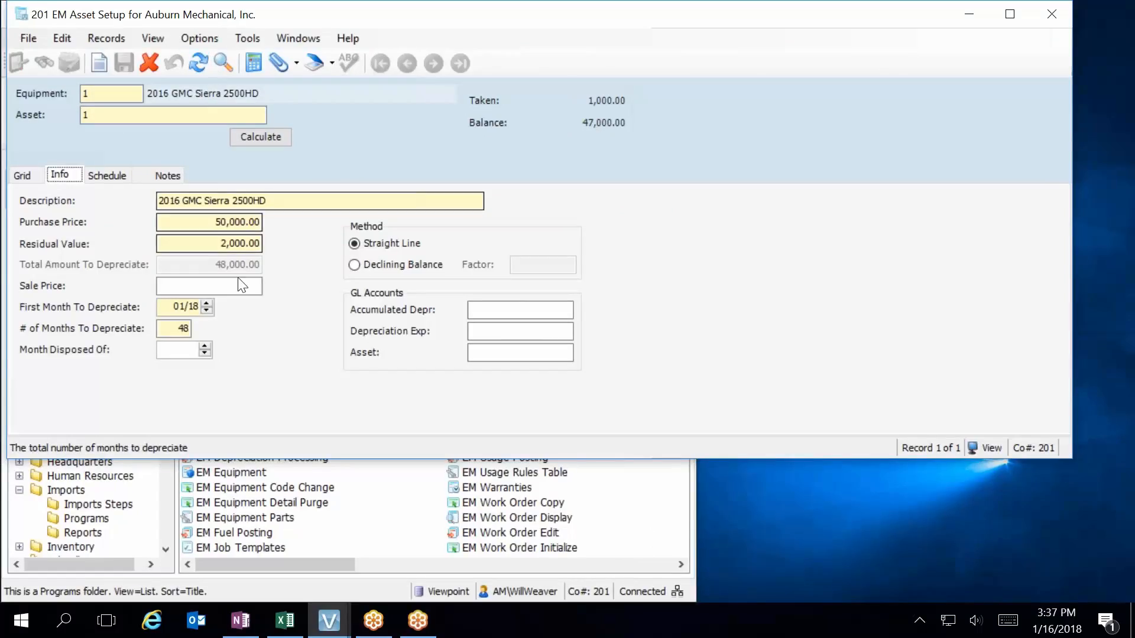
click(108, 174)
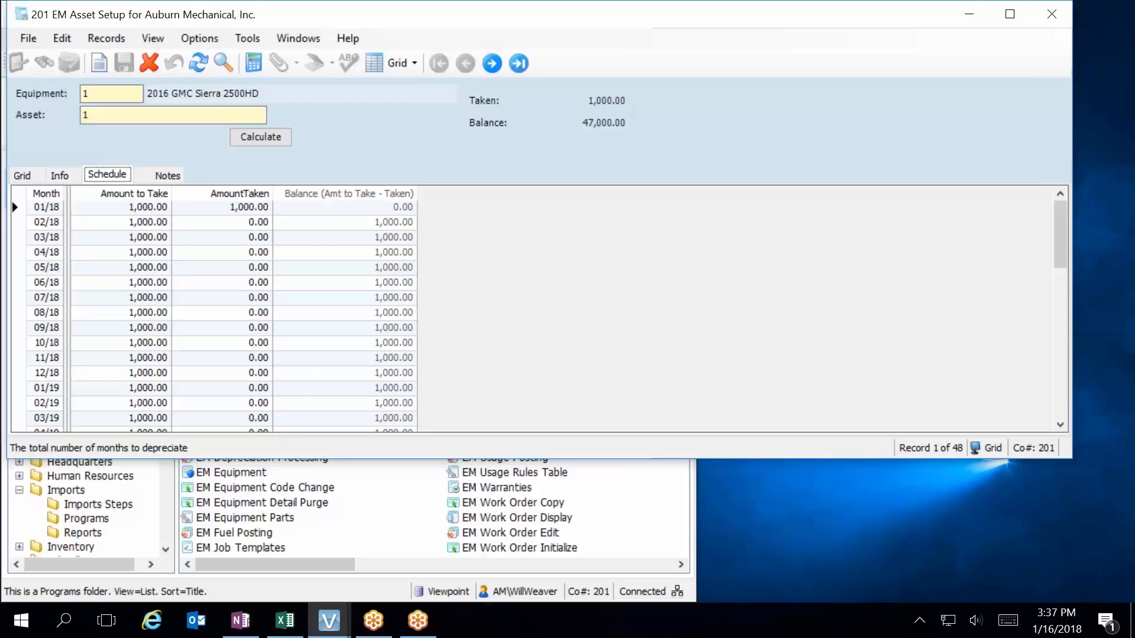
click(1032, 24)
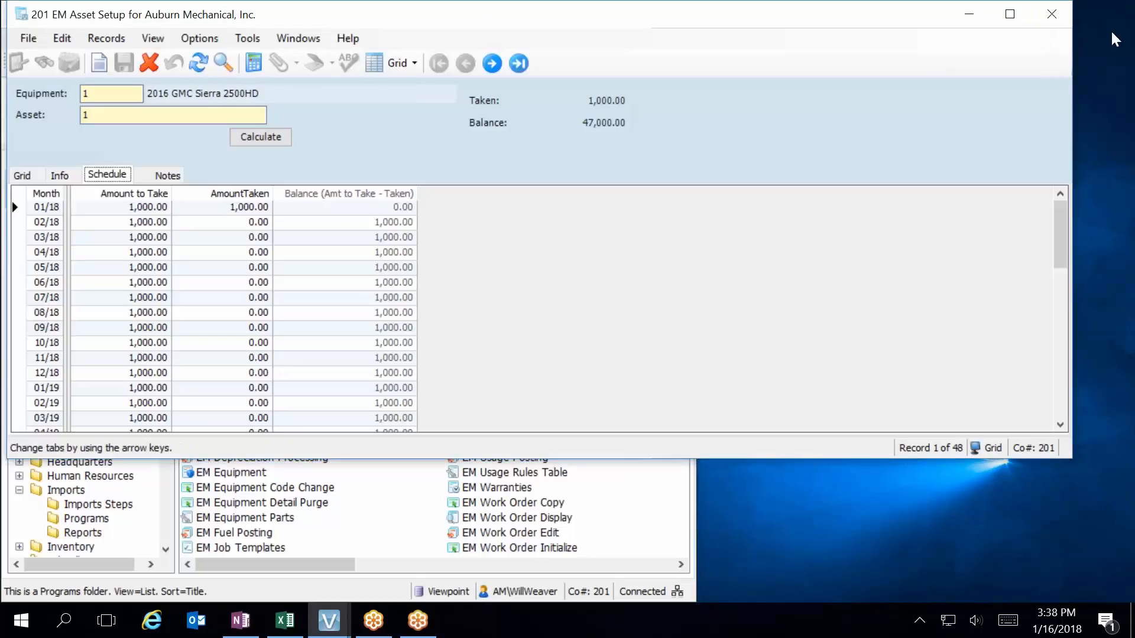